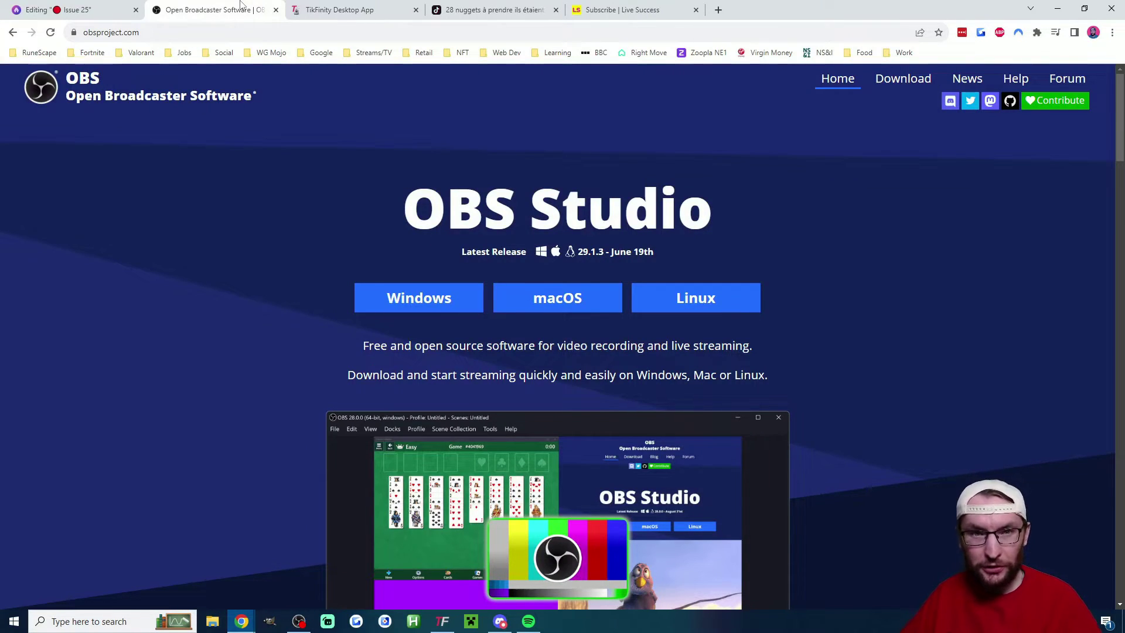
Bring up TikFinity's Setup page and scroll down to the TikTok login and Advanced Settings
{"action": "left_click", "coordinate": [344, 7]}
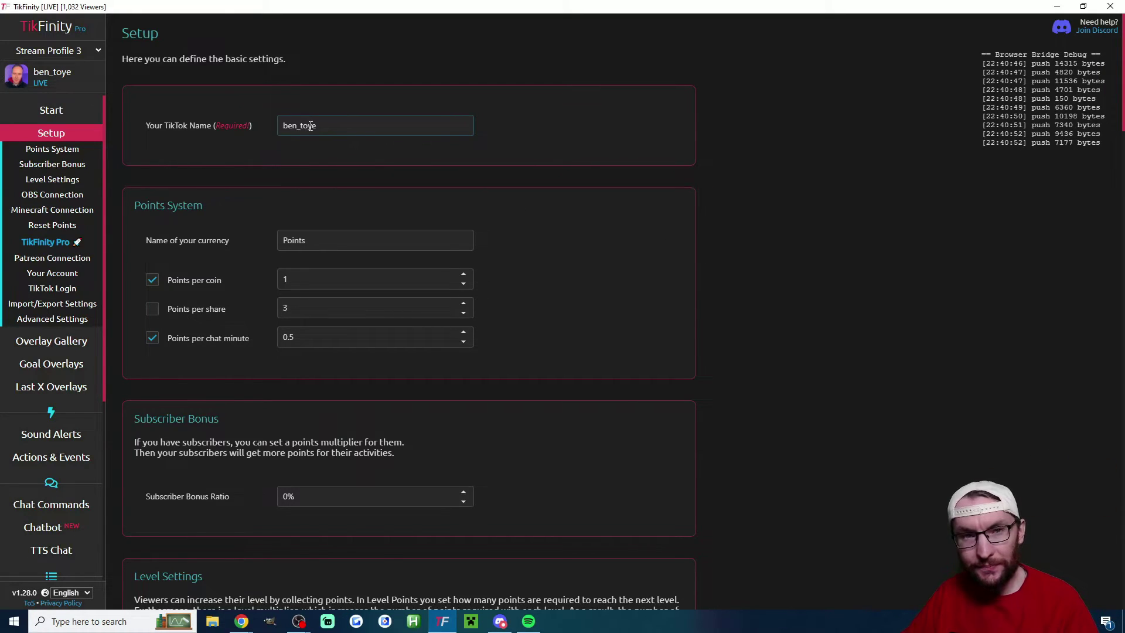
{"action": "scroll", "coordinate": [620, 267], "scroll_direction": "down", "scroll_amount": 12}
{"action": "scroll", "coordinate": [638, 271], "scroll_direction": "down", "scroll_amount": 20}
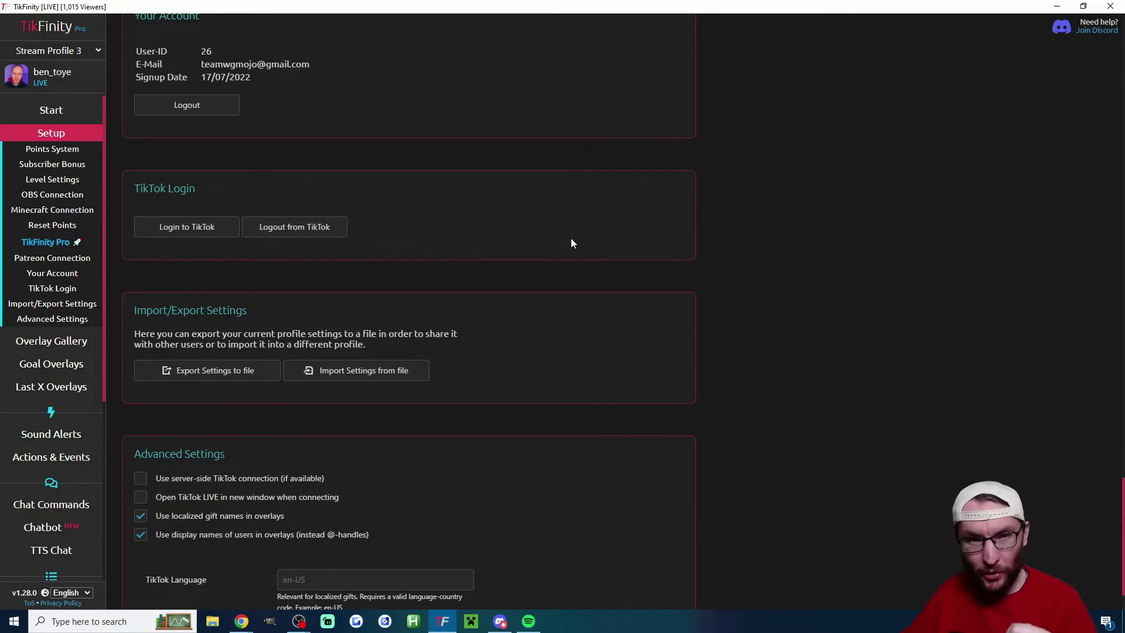
Browse TikFinity's Overlay Gallery to find the Top Gifters overlay
{"action": "left_click", "coordinate": [86, 341]}
{"action": "scroll", "coordinate": [735, 333], "scroll_direction": "down", "scroll_amount": 15}
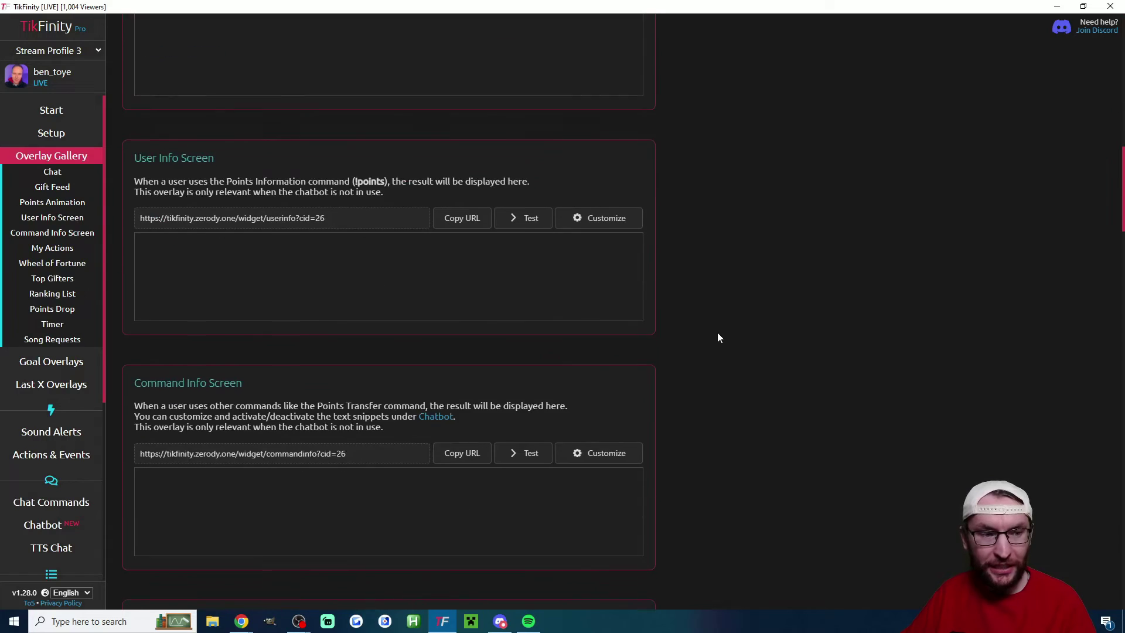
{"action": "scroll", "coordinate": [691, 316], "scroll_direction": "down", "scroll_amount": 17}
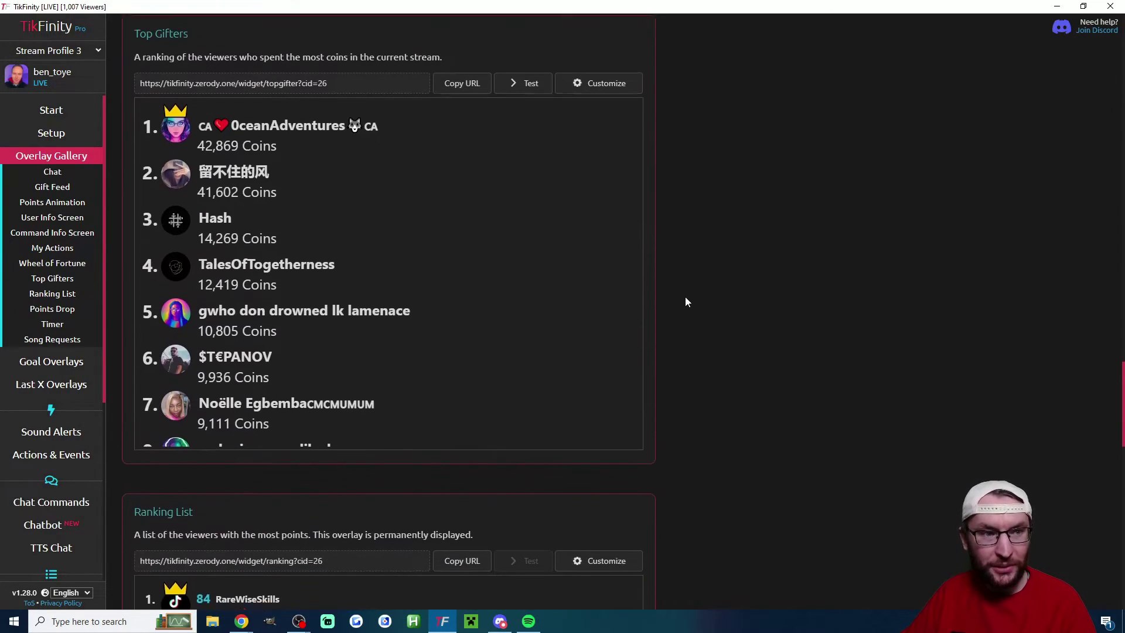
{"action": "scroll", "coordinate": [445, 205], "scroll_direction": "up", "scroll_amount": 1}
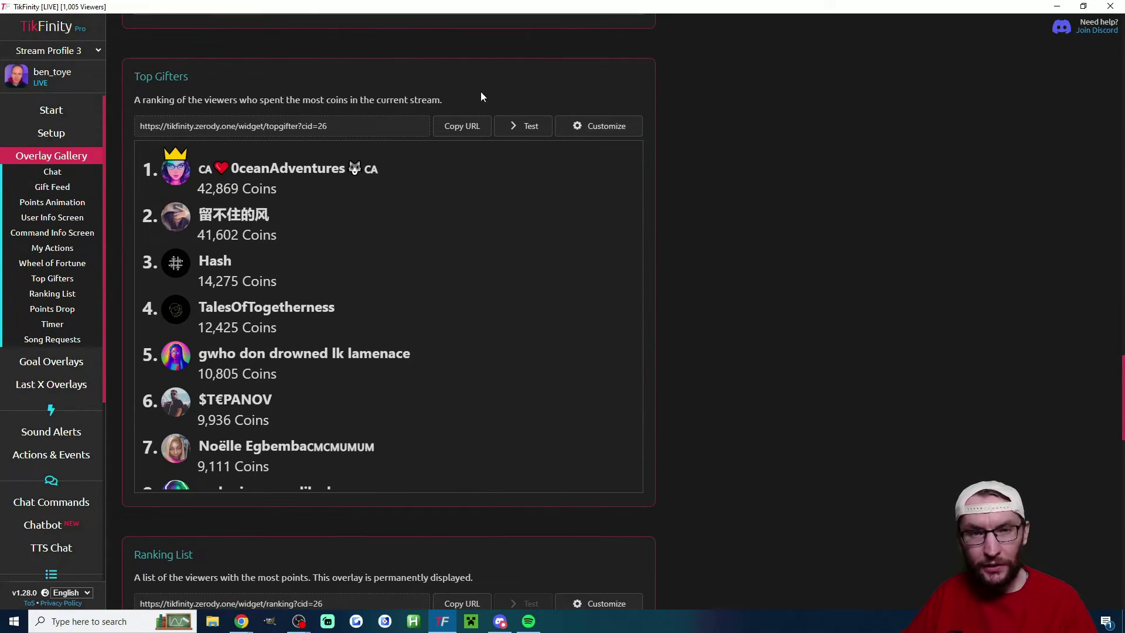
Check the Top Gifters Customize settings, copy its widget URL, and switch to OBS Studio
{"action": "left_click", "coordinate": [599, 125]}
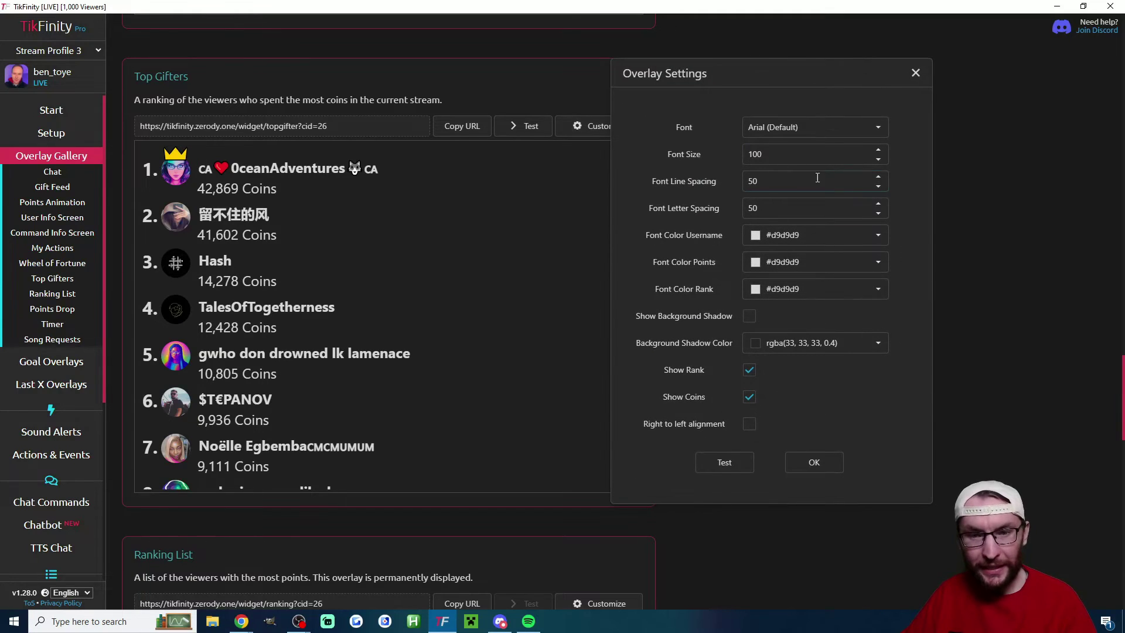
{"action": "left_click", "coordinate": [916, 73]}
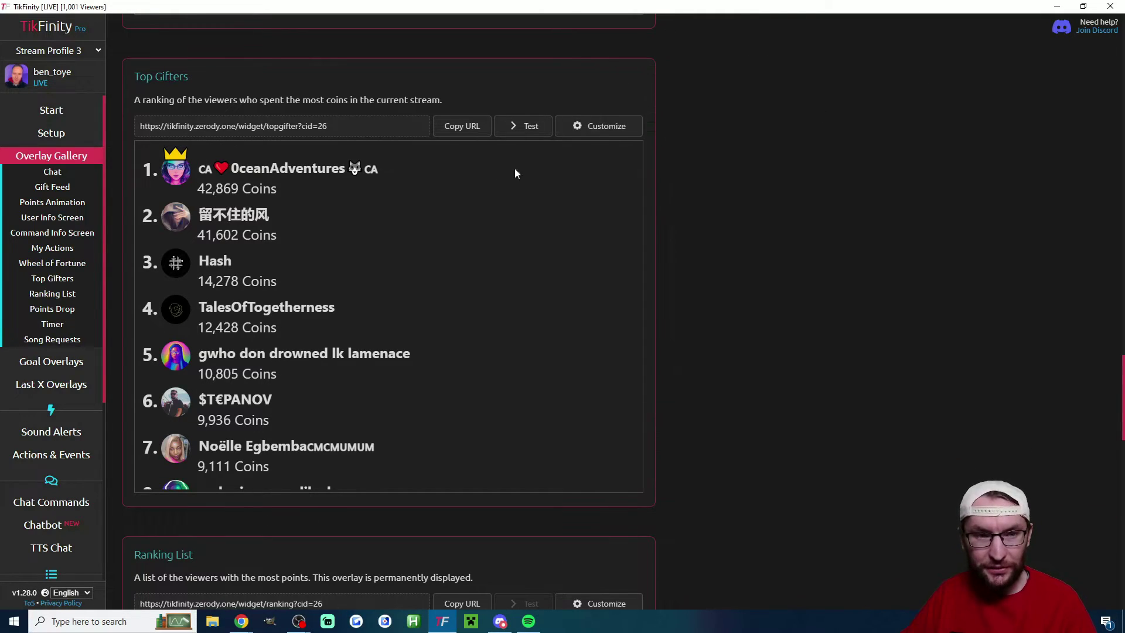
{"action": "left_click", "coordinate": [479, 132]}
{"action": "key", "text": "alt+Tab"}
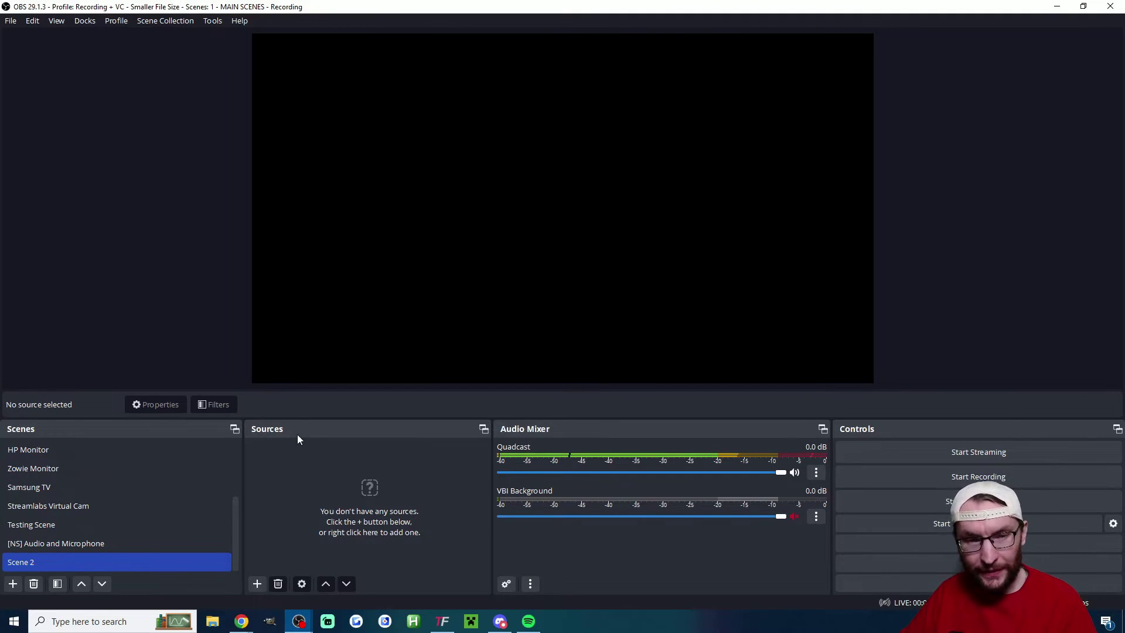
Create a Browser source named 'TikFinity Top Gifters' with the copied widget URL
{"action": "left_click", "coordinate": [258, 585]}
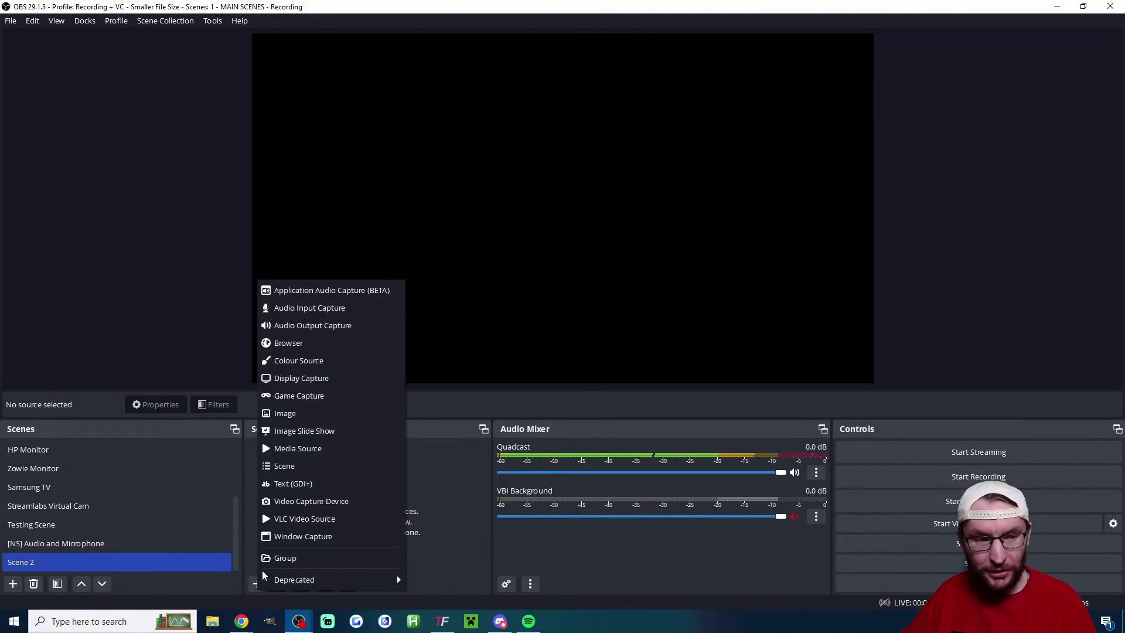
{"action": "left_click", "coordinate": [338, 343]}
{"action": "type", "text": "TikFinity Top Gifters"}
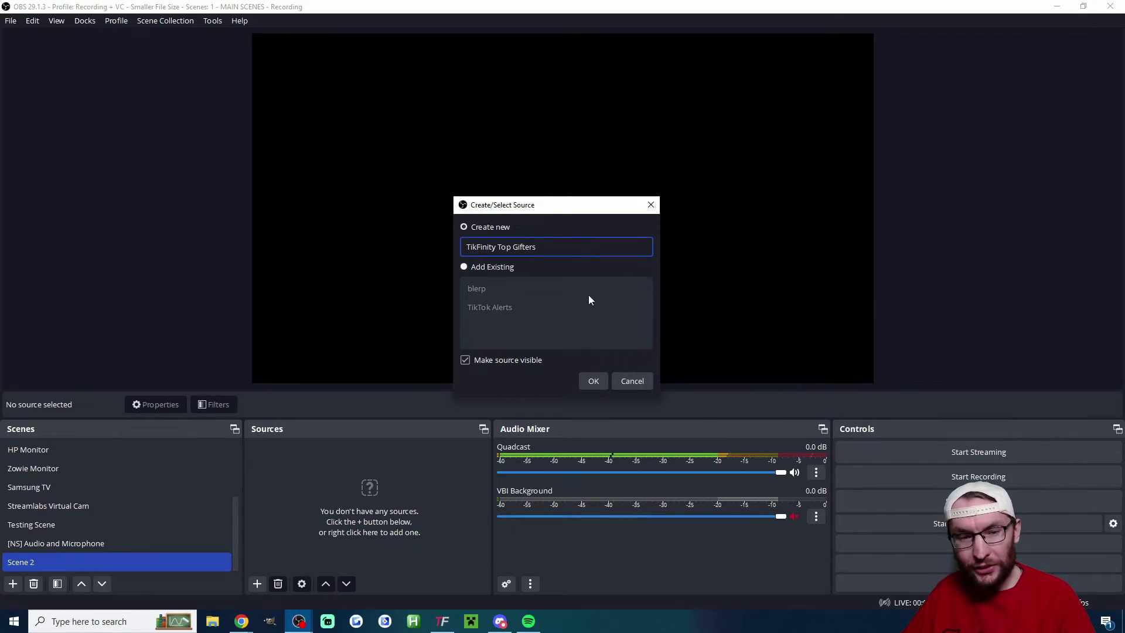
{"action": "left_click", "coordinate": [593, 381]}
{"action": "triple_click", "coordinate": [529, 328]}
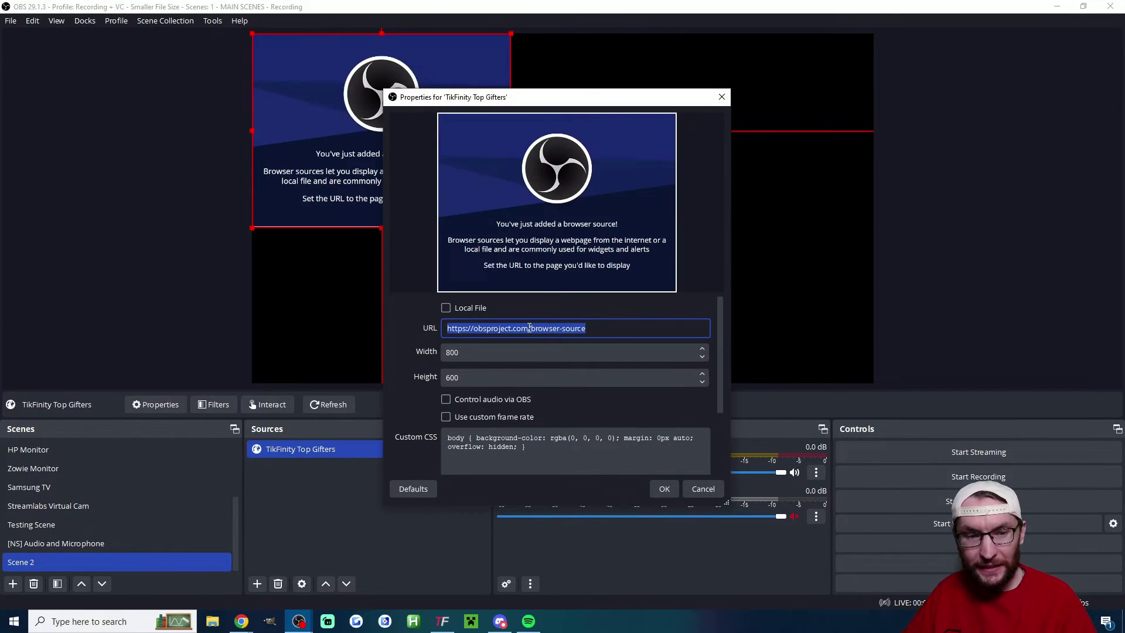
{"action": "key", "text": "ctrl+v"}
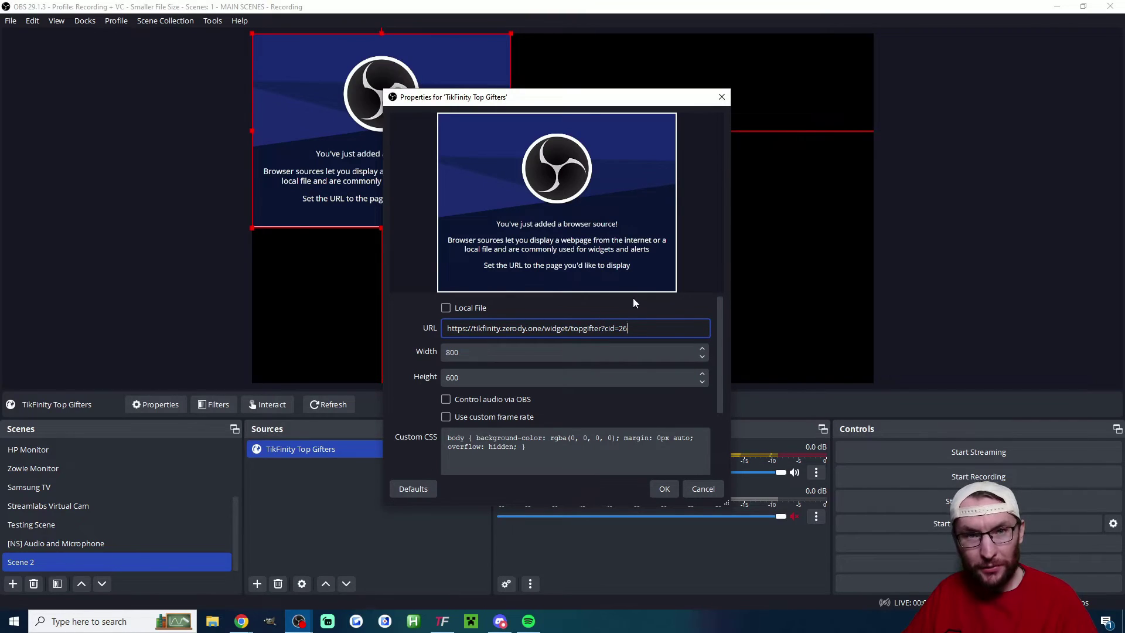
Size the browser source to width 400 and height 1080 and apply it
{"action": "left_click_drag", "start_coordinate": [555, 97], "coordinate": [713, 81]}
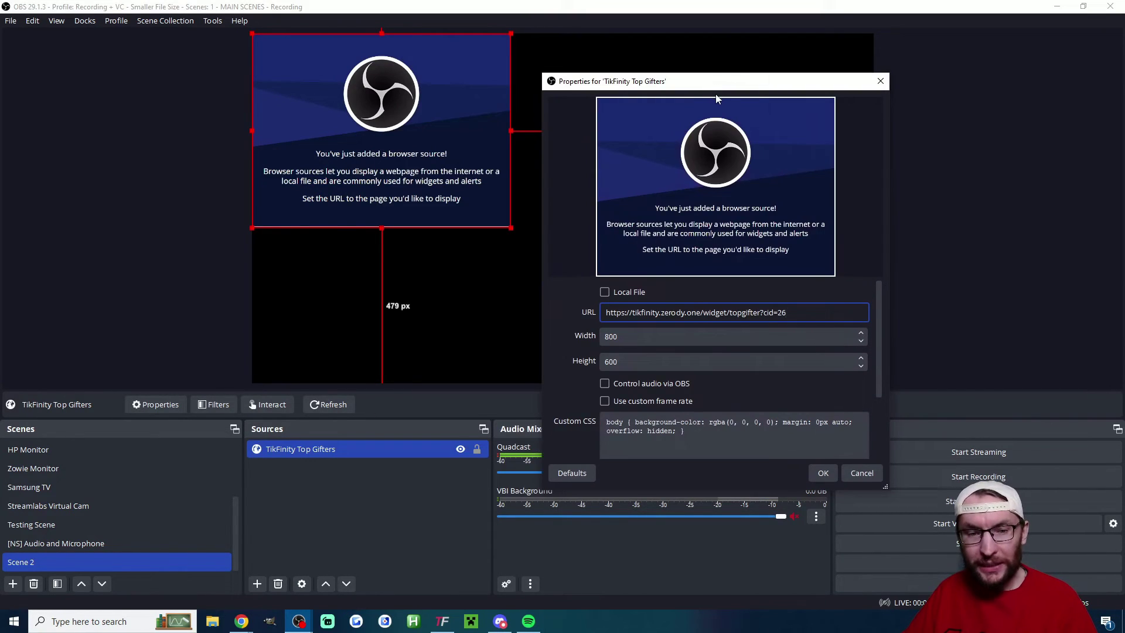
{"action": "double_click", "coordinate": [627, 361]}
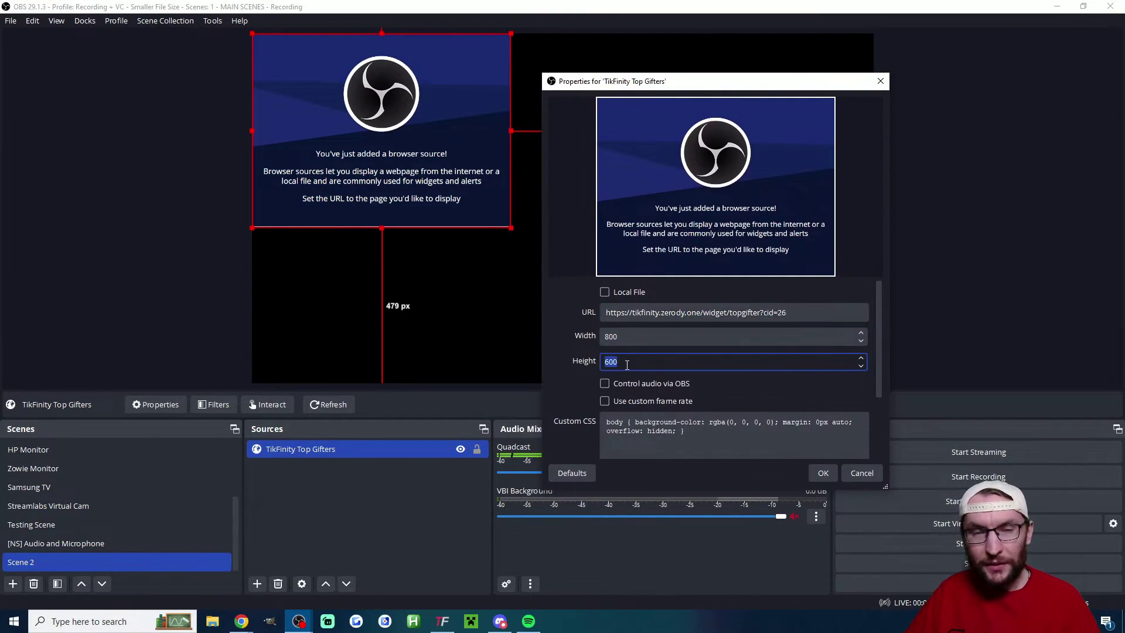
{"action": "type", "text": "1080"}
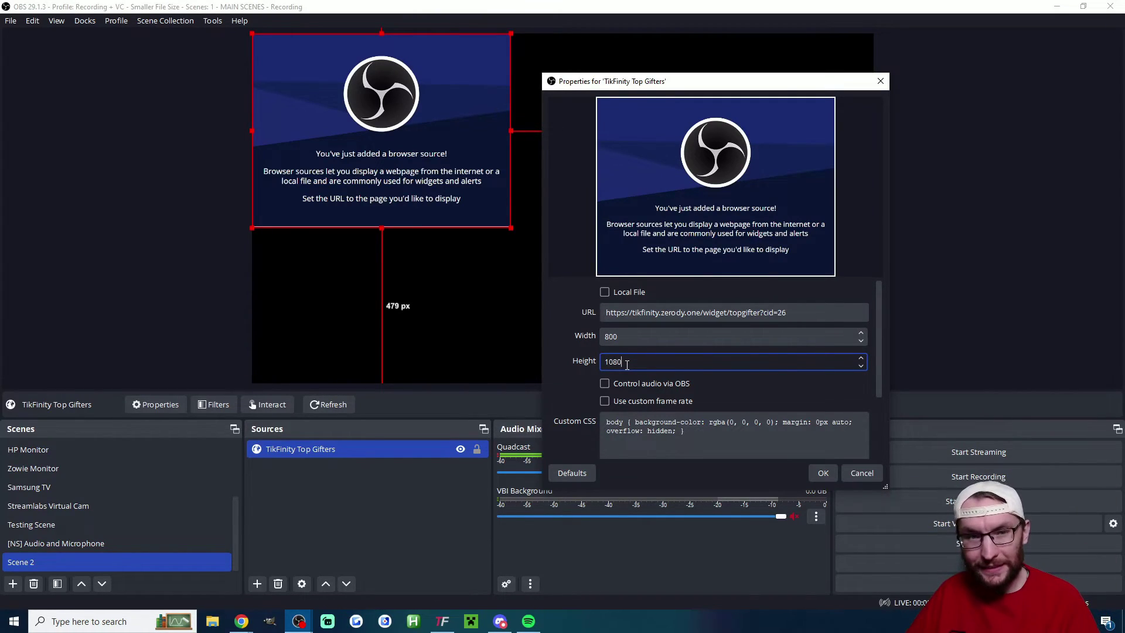
{"action": "double_click", "coordinate": [628, 337]}
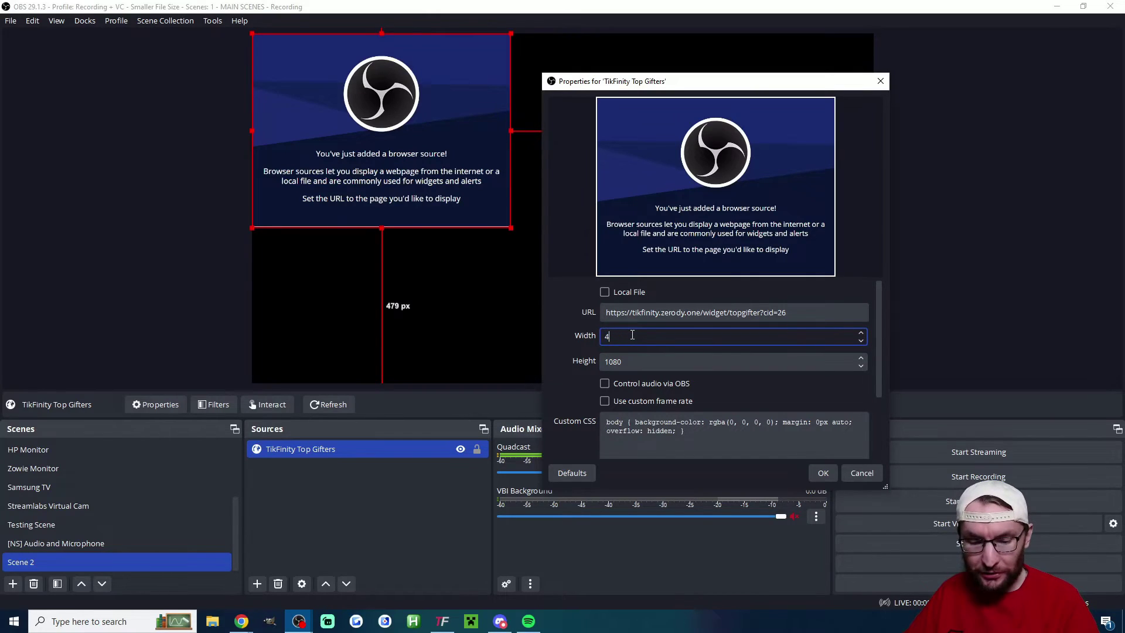
{"action": "scroll", "coordinate": [566, 364], "scroll_direction": "down", "scroll_amount": 3}
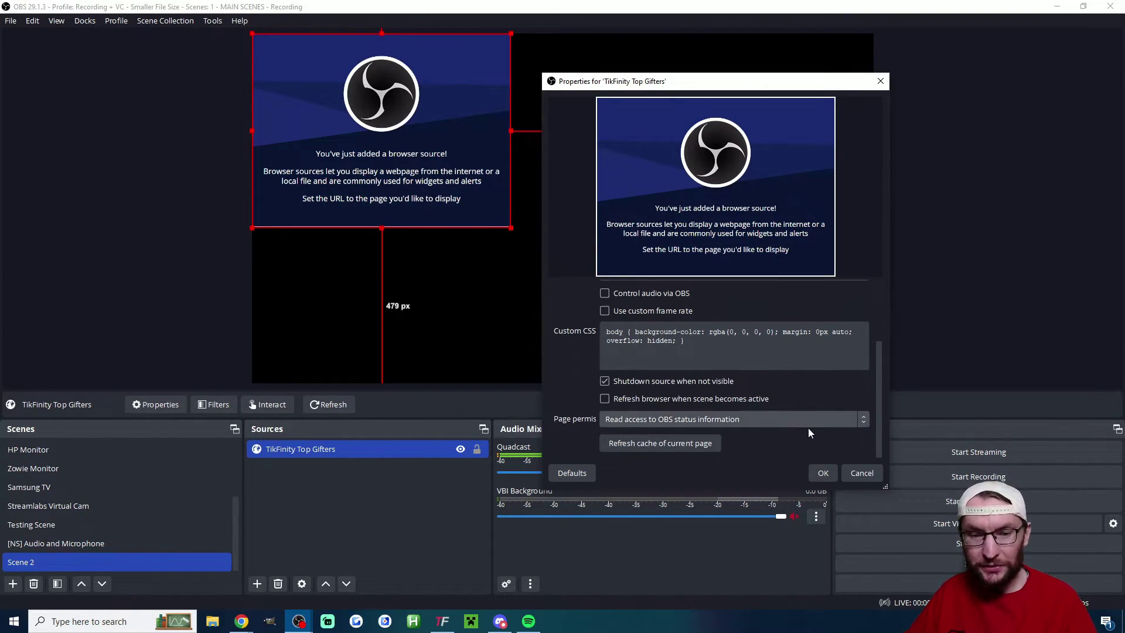
{"action": "left_click", "coordinate": [818, 471]}
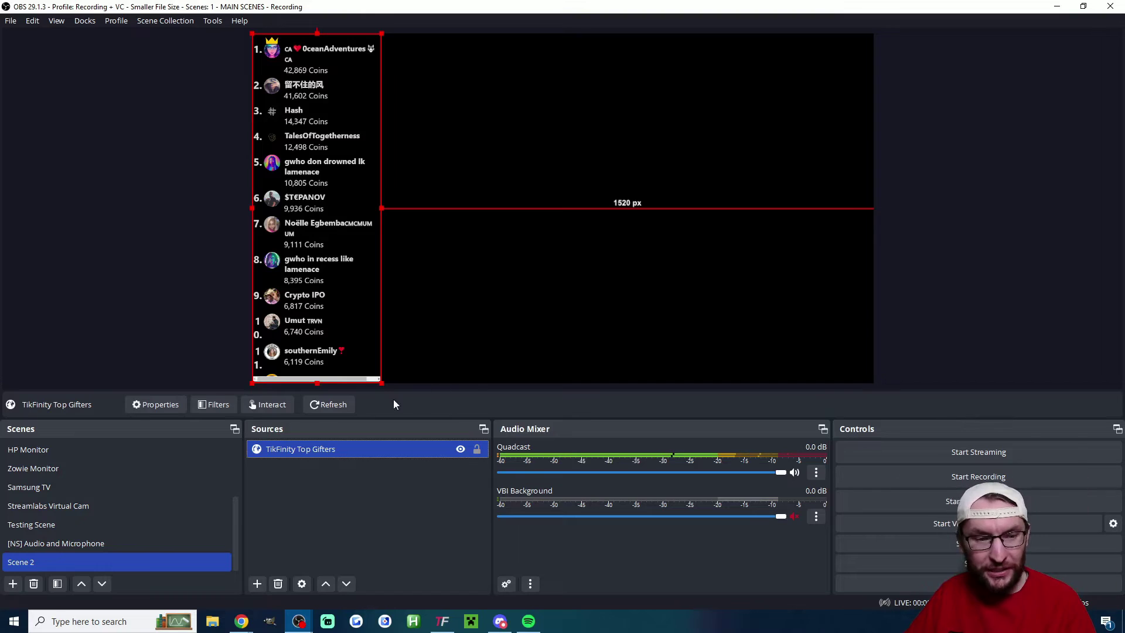
Change the TikFinity Top Gifters source width from 400 to 500 in its Properties
{"action": "left_click", "coordinate": [451, 363]}
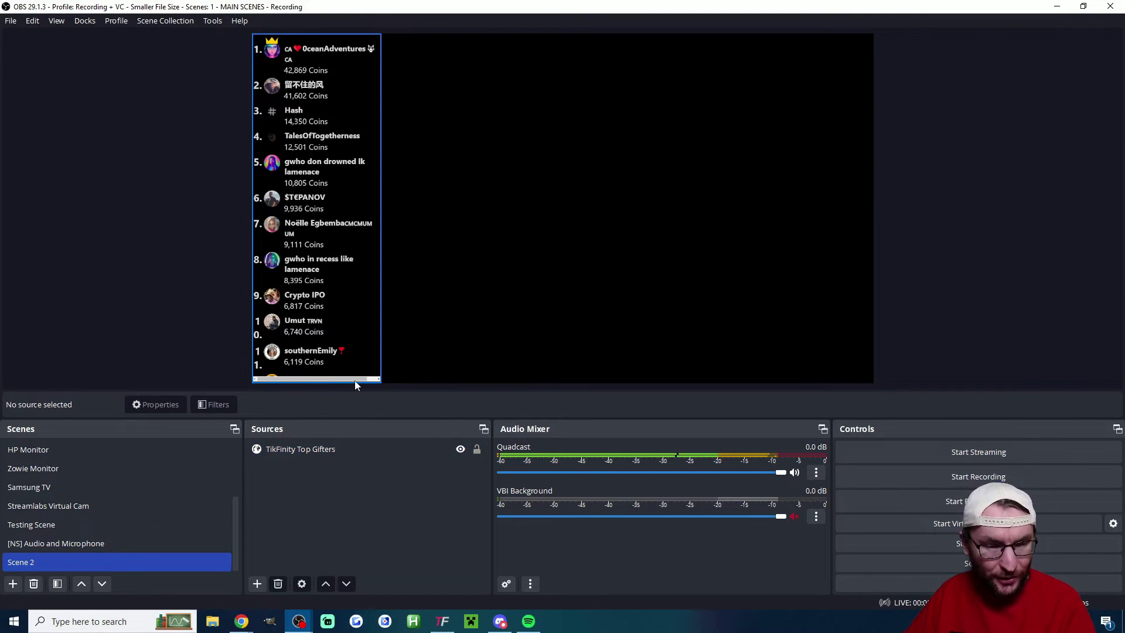
{"action": "left_click", "coordinate": [342, 449]}
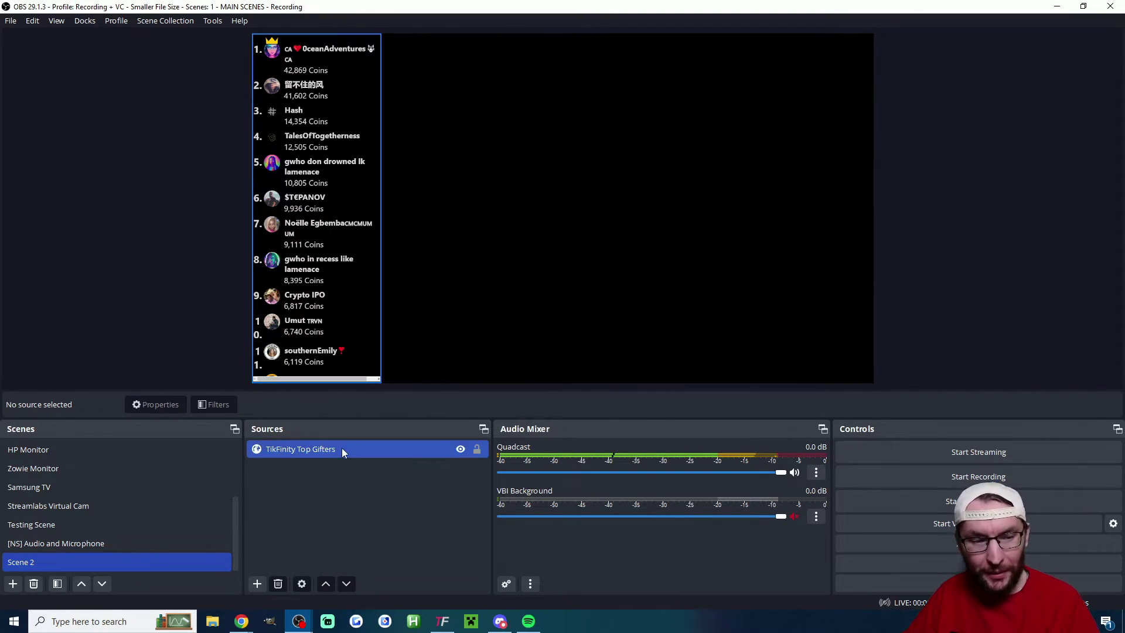
{"action": "double_click", "coordinate": [309, 448]}
{"action": "double_click", "coordinate": [452, 352]}
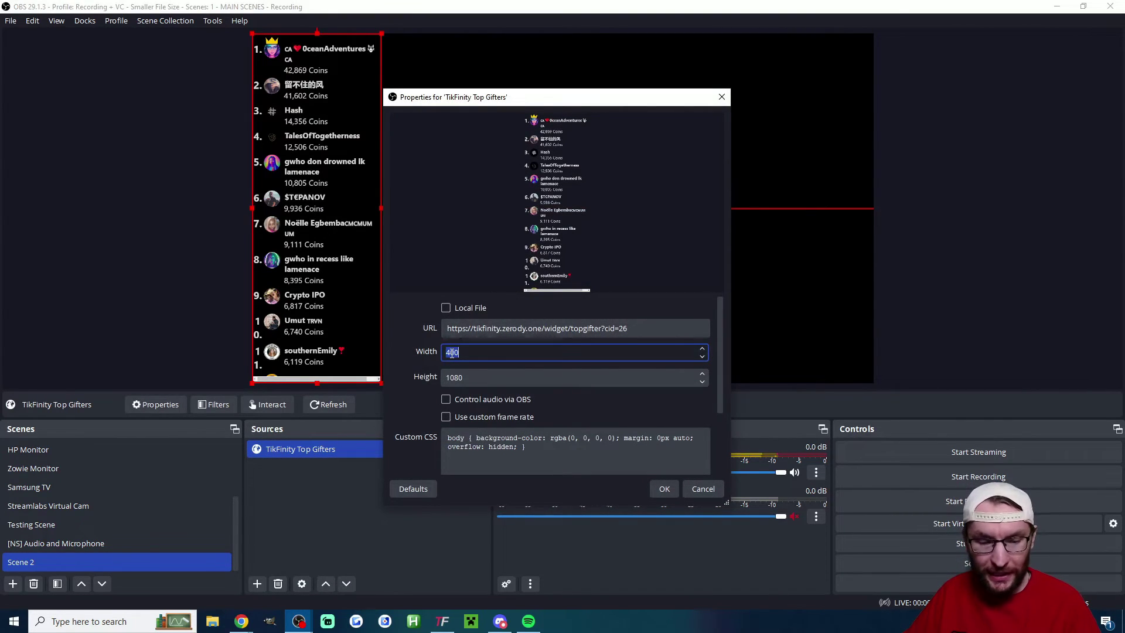
{"action": "type", "text": "500"}
{"action": "left_click", "coordinate": [662, 488]}
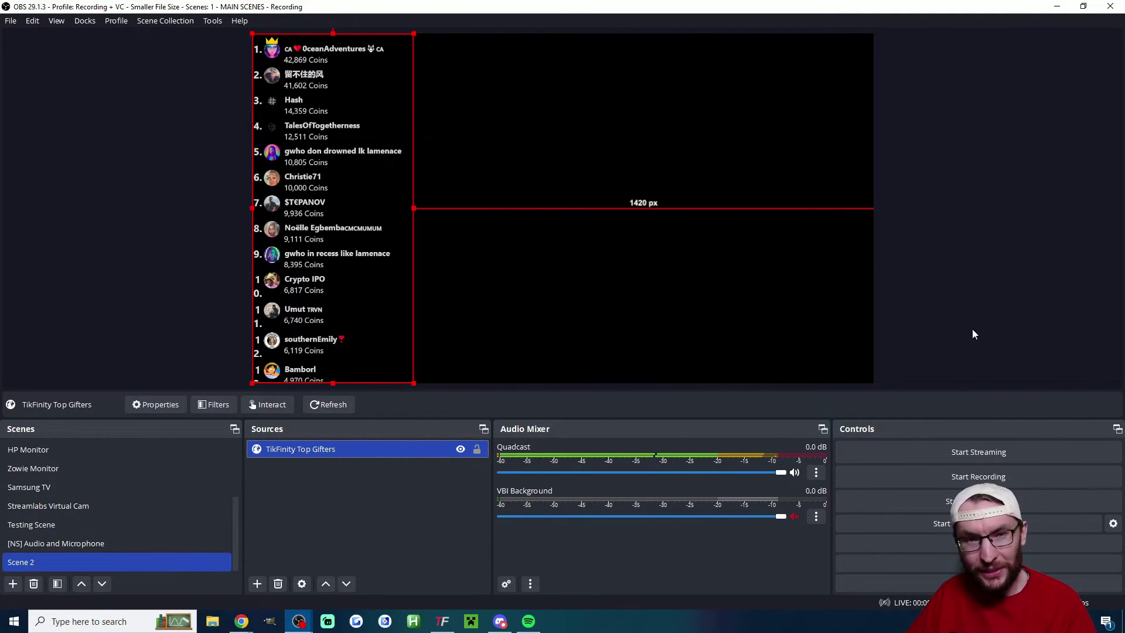
Glance at TikFinity, then return to OBS Studio
{"action": "left_click", "coordinate": [442, 621]}
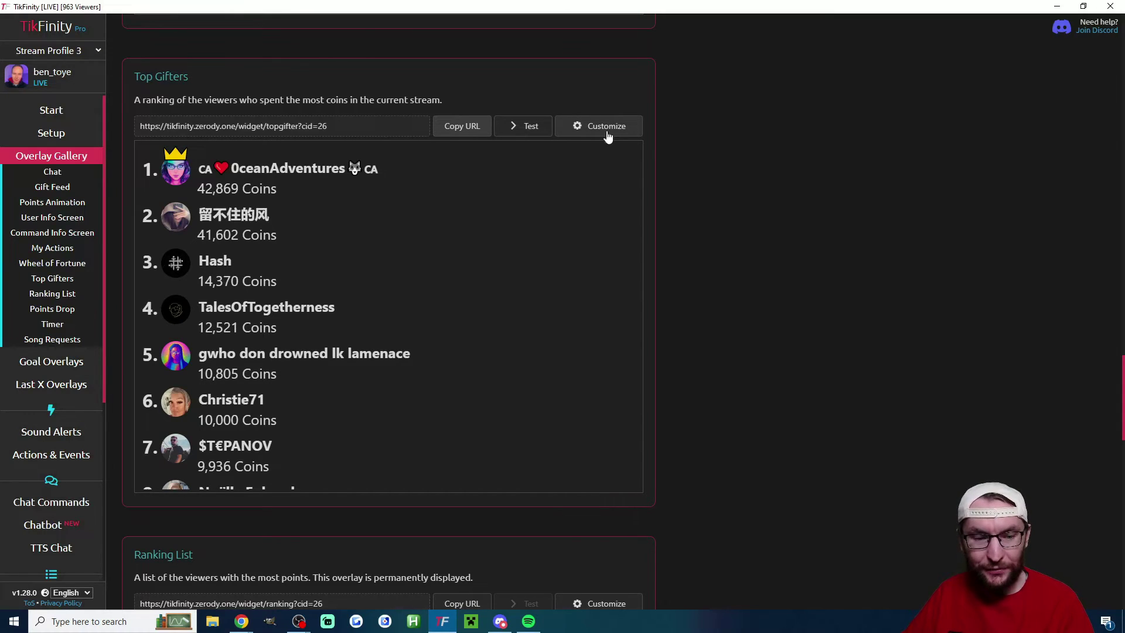
{"action": "mouse_move", "coordinate": [299, 621]}
{"action": "left_click", "coordinate": [349, 562]}
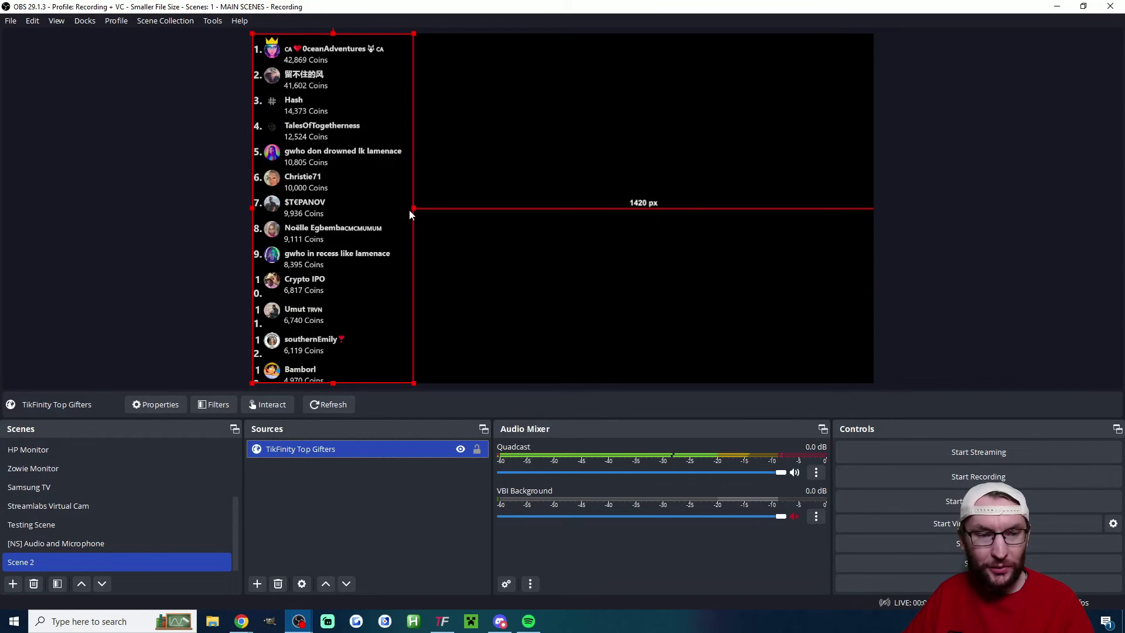
Crop the leaderboard to the top five gifters and scale it up across the upper canvas
{"action": "mouse_move", "coordinate": [413, 208]}
{"action": "left_mouse_down"}
{"action": "mouse_move", "coordinate": [776, 264]}
{"action": "mouse_move", "coordinate": [485, 251]}
{"action": "mouse_move", "coordinate": [640, 259]}
{"action": "mouse_move", "coordinate": [409, 212]}
{"action": "left_mouse_up"}
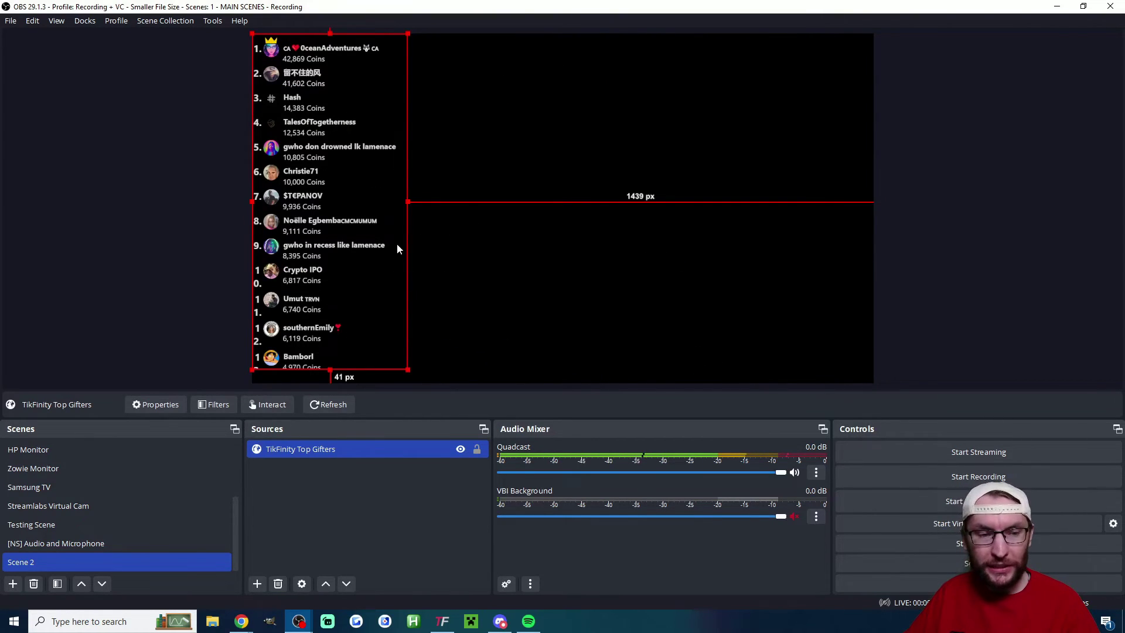
{"action": "left_click_drag", "start_coordinate": [330, 371], "coordinate": [321, 159]}
{"action": "left_click_drag", "start_coordinate": [408, 159], "coordinate": [628, 350]}
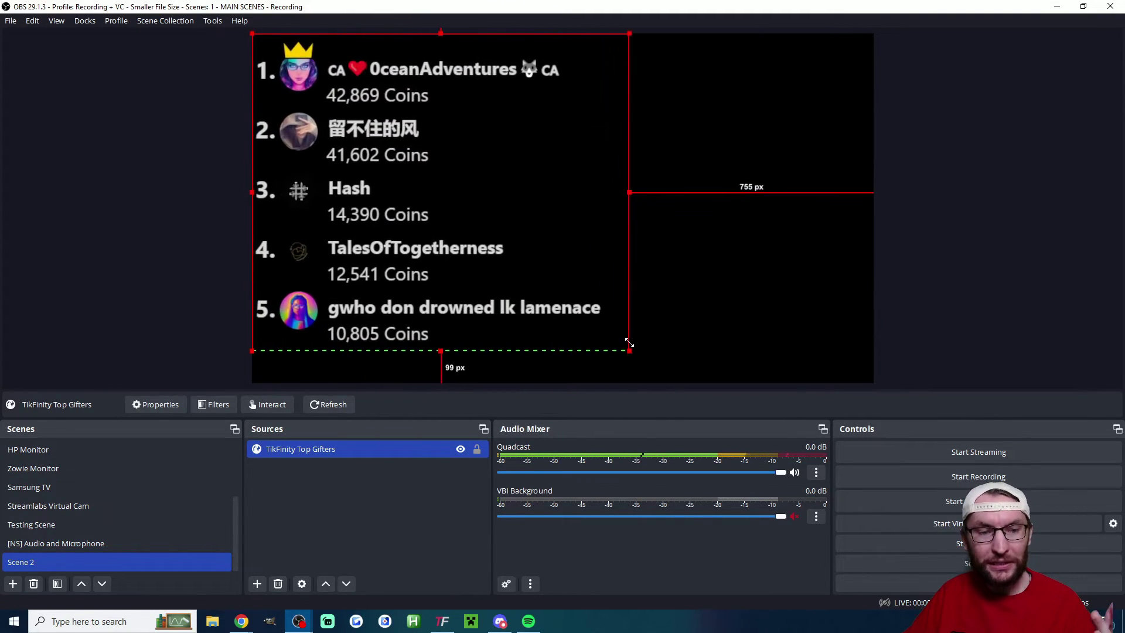
{"action": "left_click", "coordinate": [849, 303]}
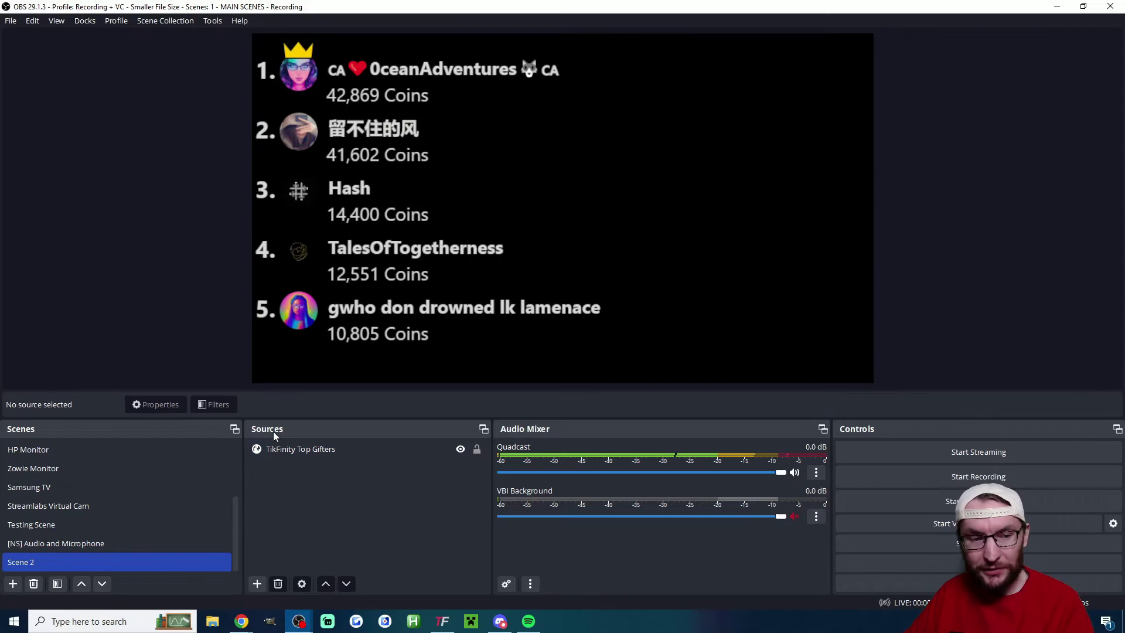
{"action": "left_click", "coordinate": [258, 584]}
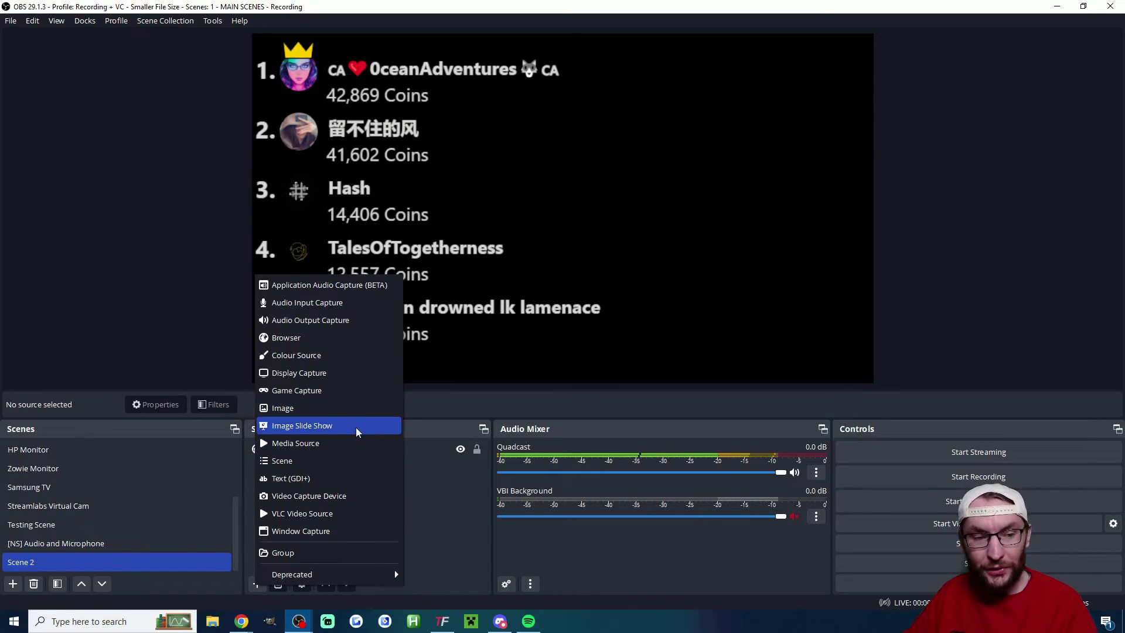
{"action": "left_click", "coordinate": [965, 311]}
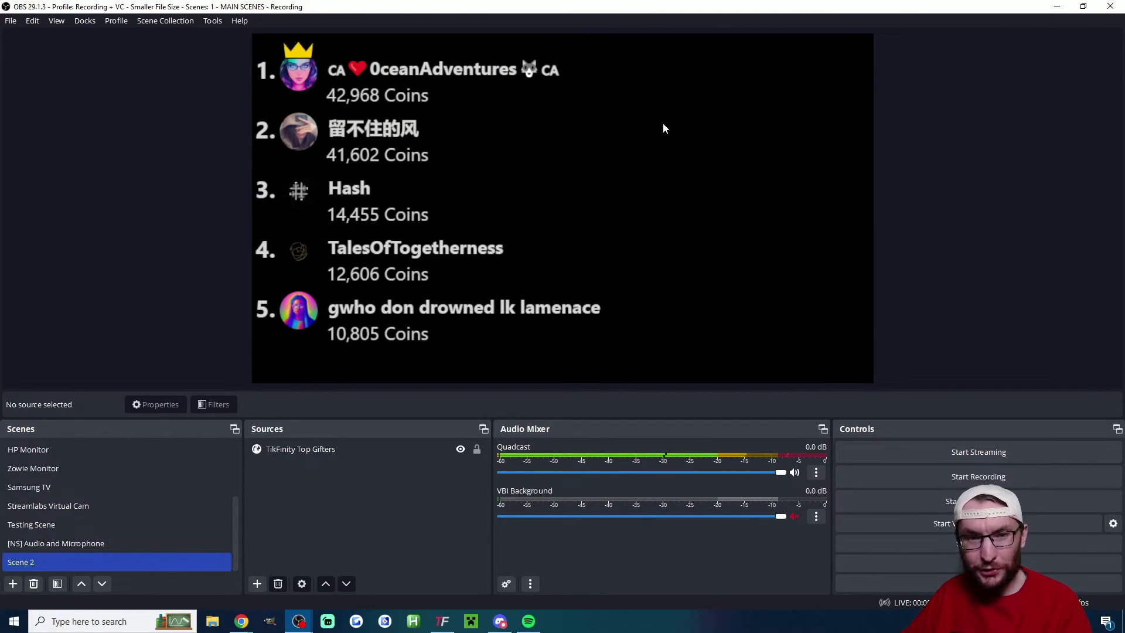
{"action": "right_click", "coordinate": [690, 107]}
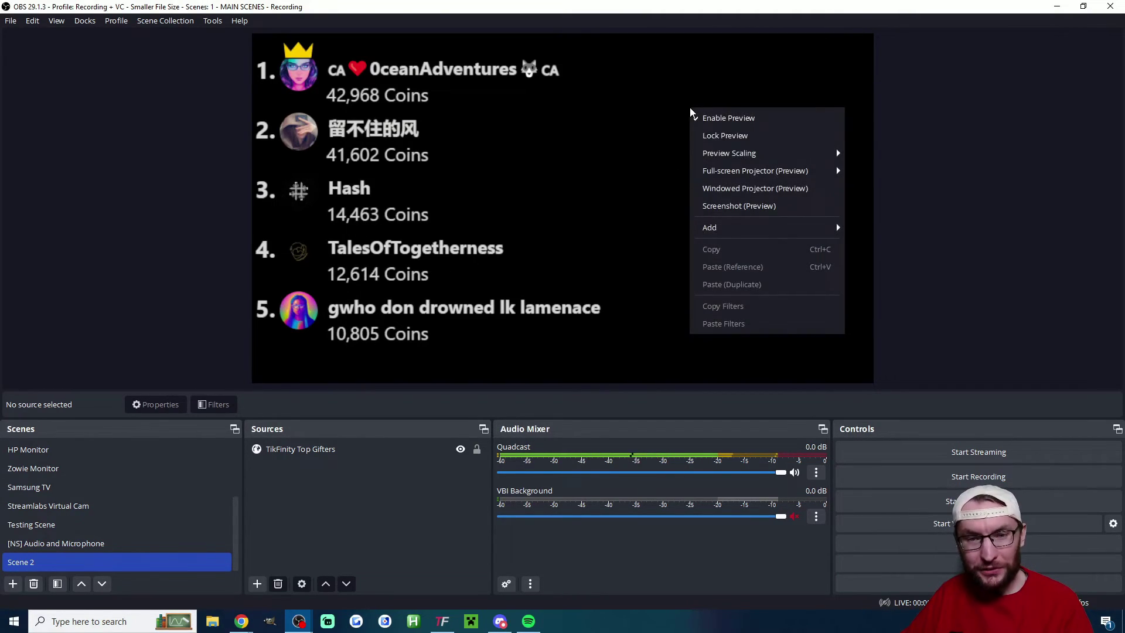
{"action": "mouse_move", "coordinate": [765, 171]}
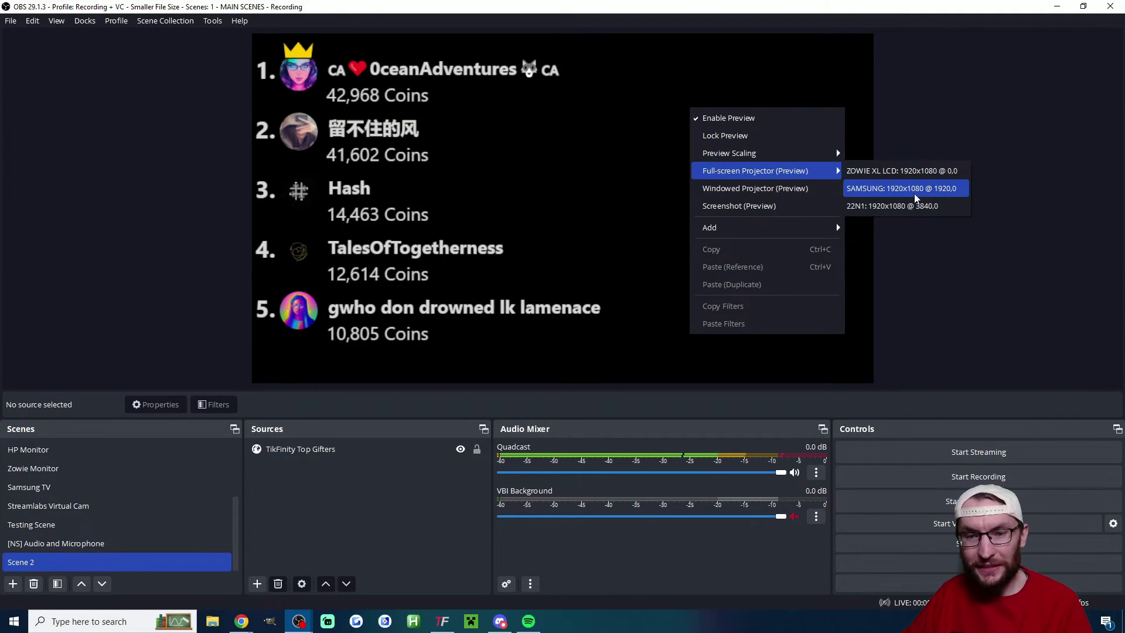
{"action": "left_click", "coordinate": [902, 171]}
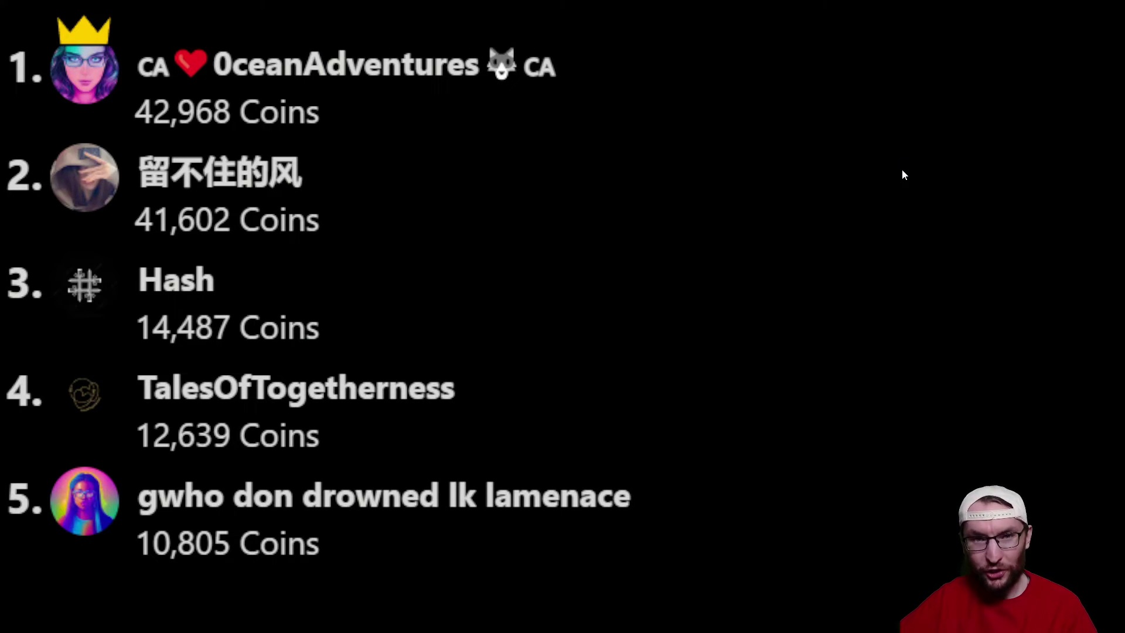
{"action": "key", "text": "Escape"}
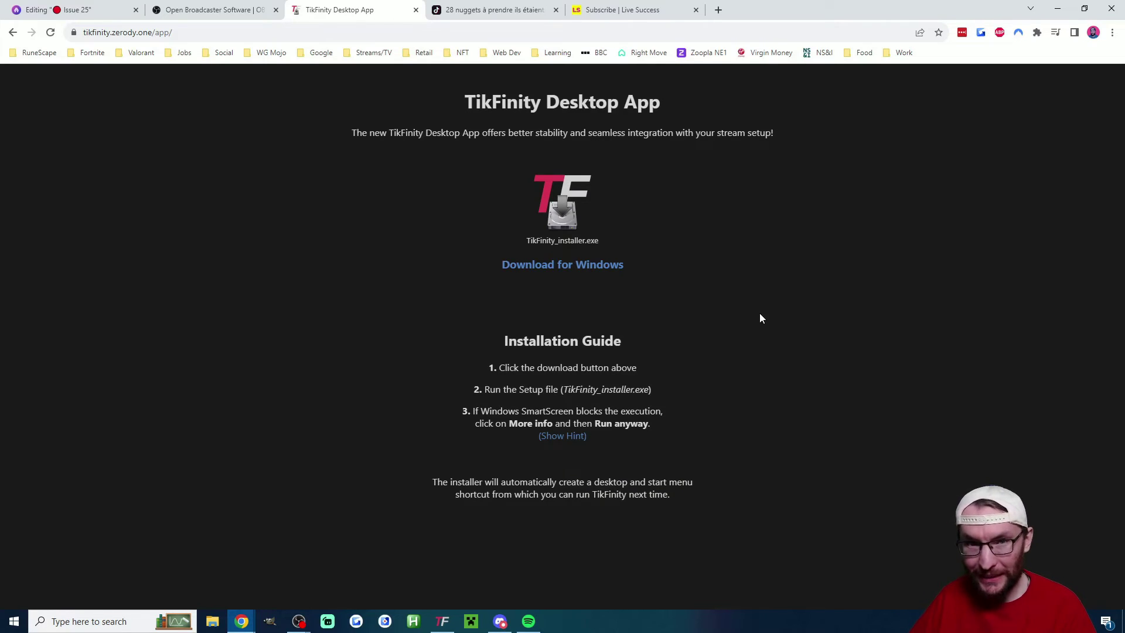
Switch from Chrome's TikFinity download page to the running TikFinity desktop app
{"action": "key", "text": "alt+Tab"}
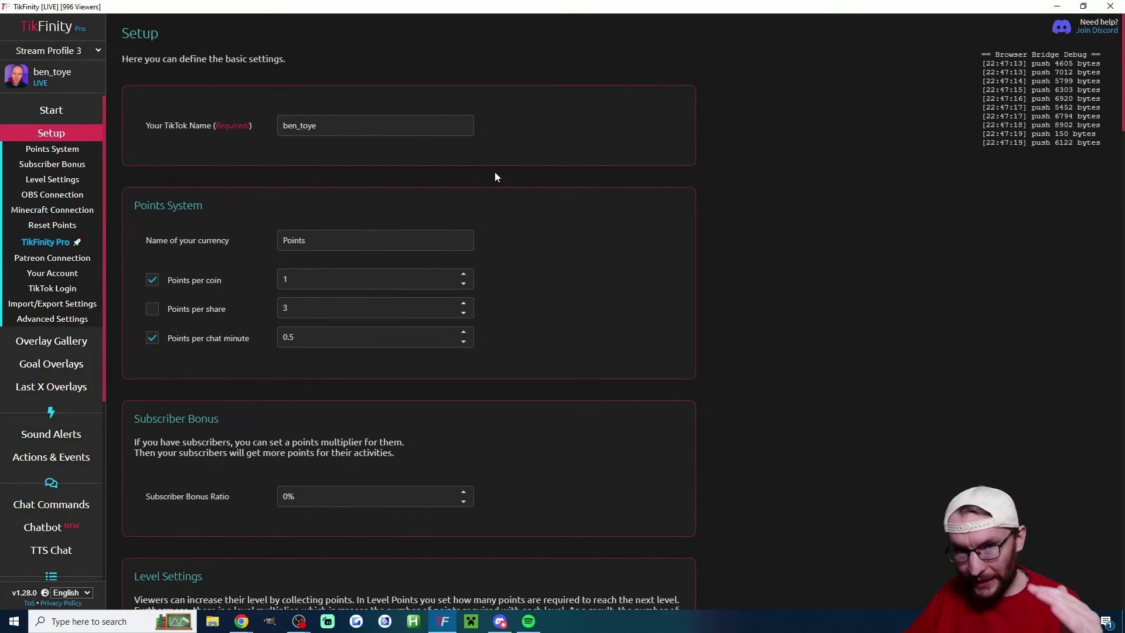
Check the TikTok name field and scroll through TikFinity's Setup page
{"action": "left_click", "coordinate": [309, 128]}
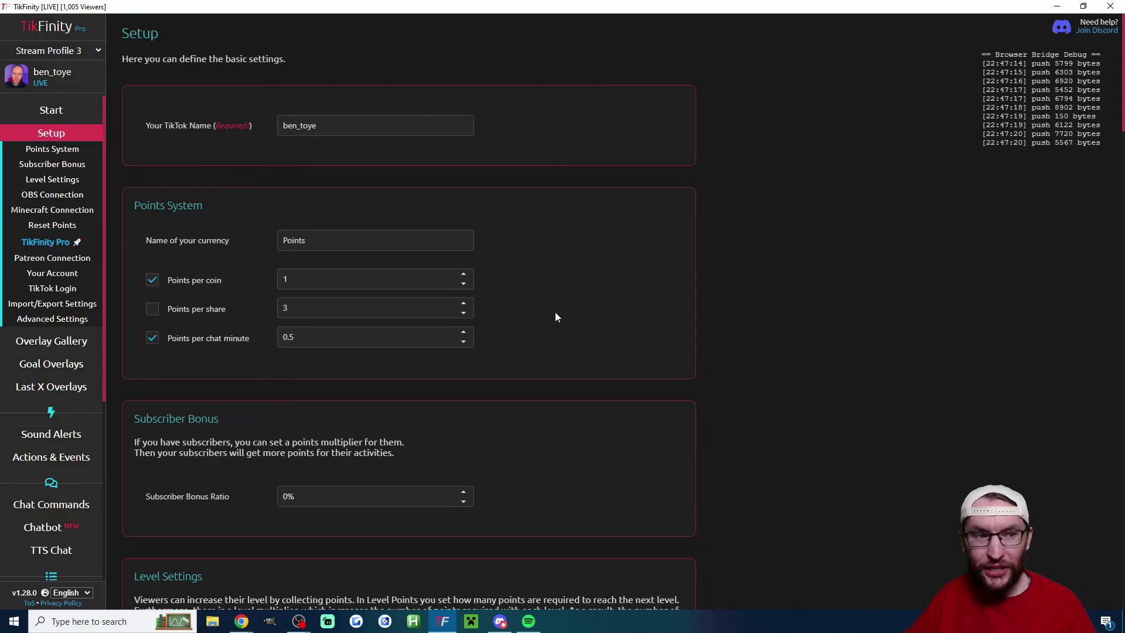
{"action": "scroll", "coordinate": [556, 312], "scroll_direction": "down", "scroll_amount": 20}
{"action": "scroll", "coordinate": [562, 340], "scroll_direction": "down", "scroll_amount": 12}
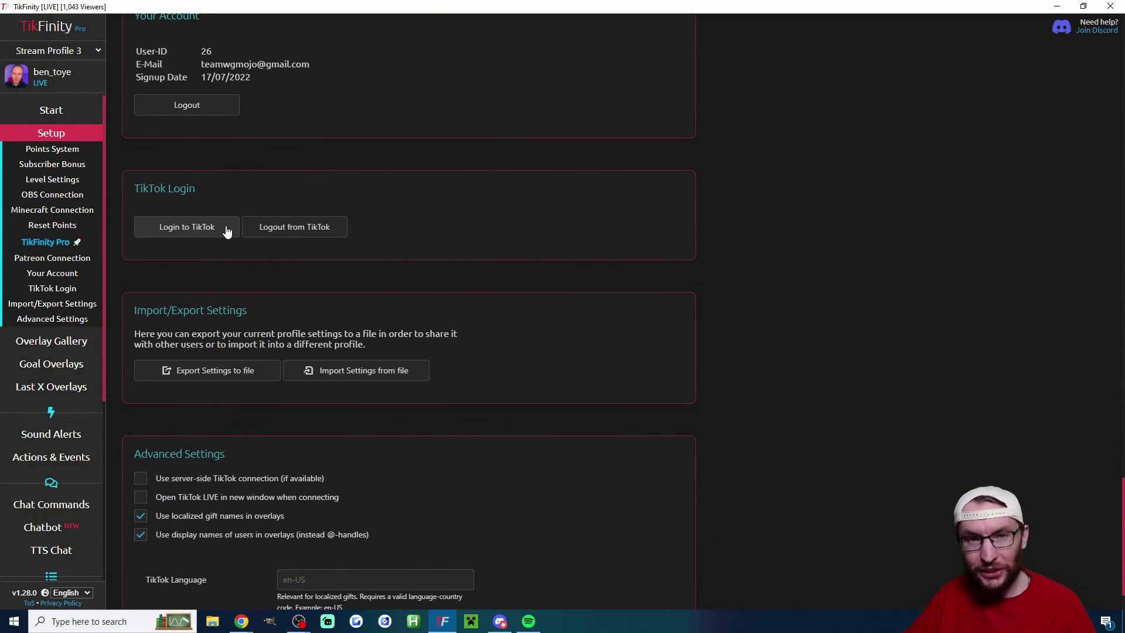
In the Overlay Gallery, review the Top Gifters Customize settings and copy its URL
{"action": "left_click", "coordinate": [52, 341]}
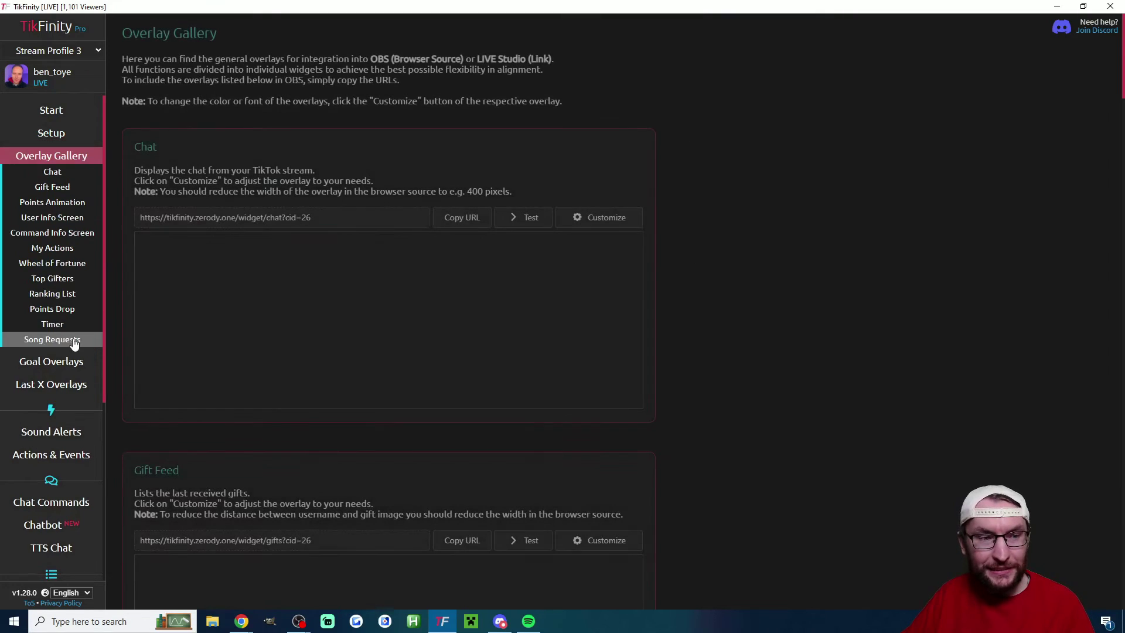
{"action": "scroll", "coordinate": [529, 400], "scroll_direction": "down", "scroll_amount": 5}
{"action": "scroll", "coordinate": [595, 408], "scroll_direction": "down", "scroll_amount": 20}
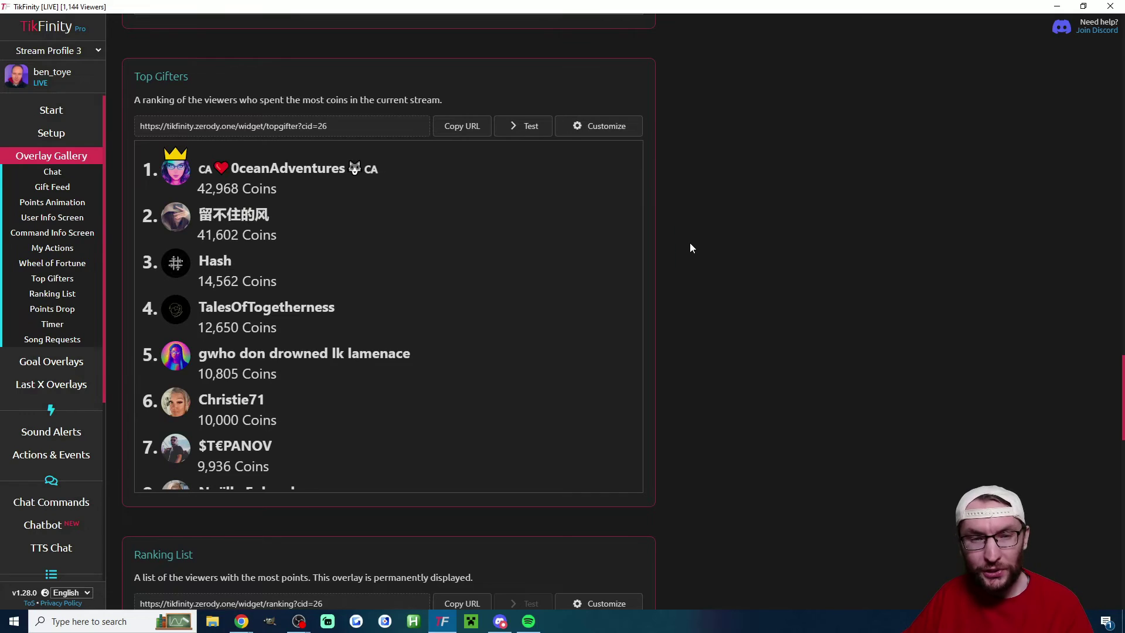
{"action": "left_click", "coordinate": [624, 130]}
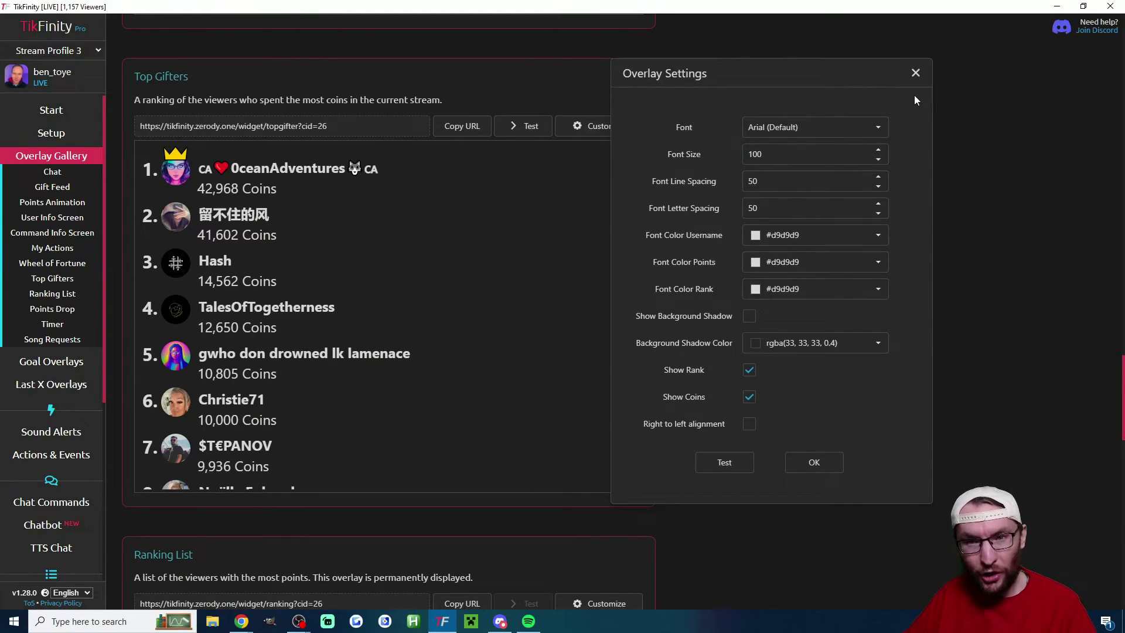
{"action": "left_click", "coordinate": [915, 74]}
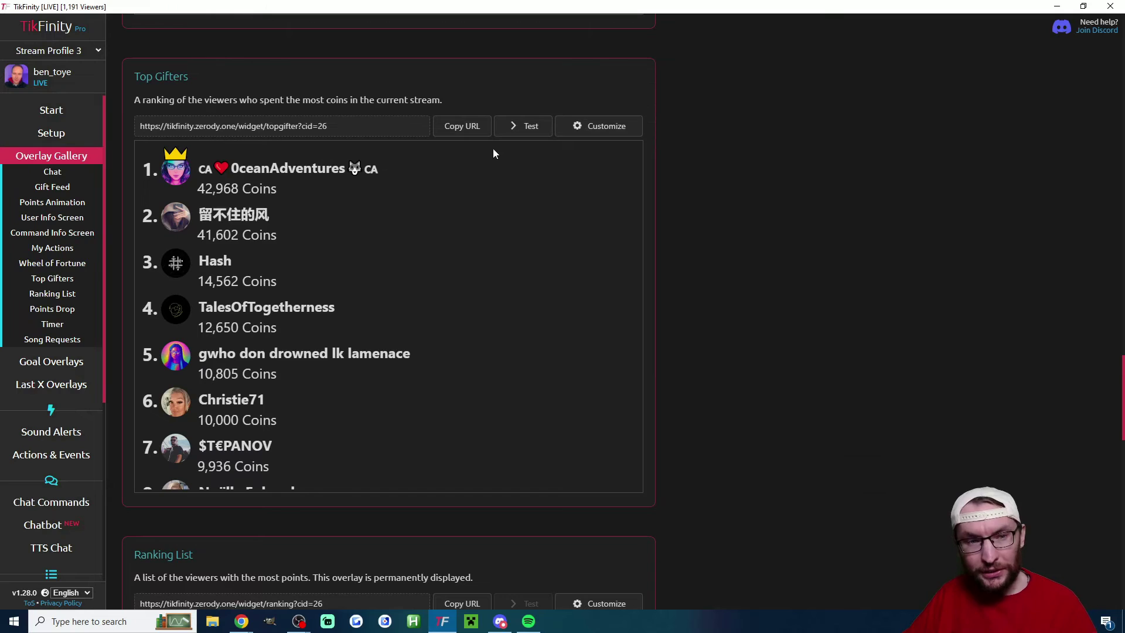
{"action": "left_click", "coordinate": [467, 128]}
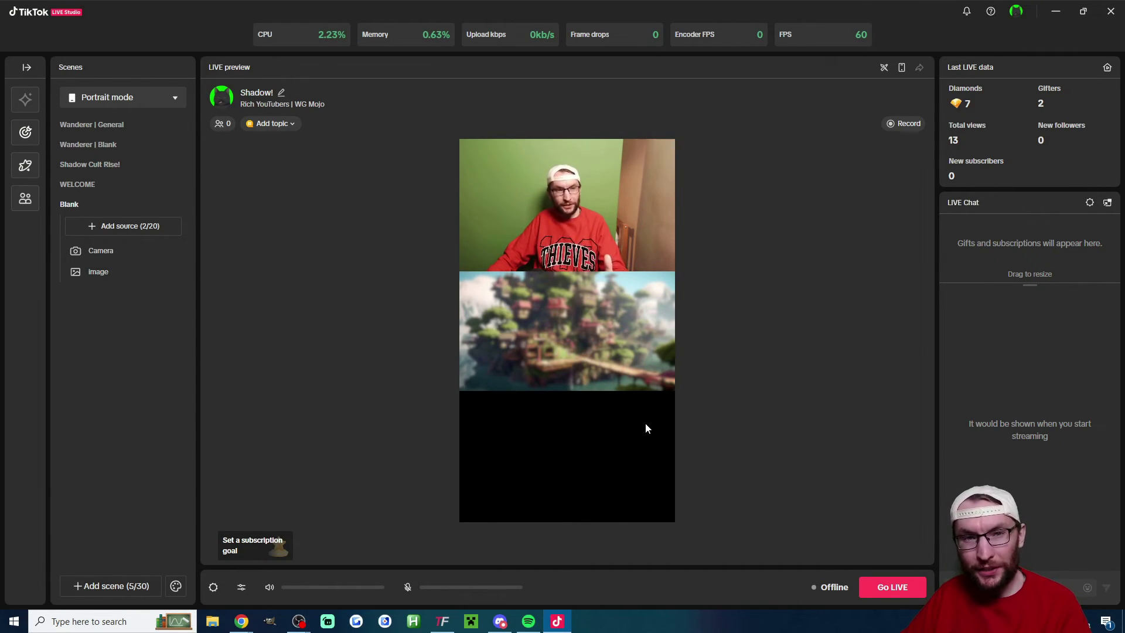
Start a new Link source and paste the Top Gifters overlay URL
{"action": "left_click", "coordinate": [146, 230]}
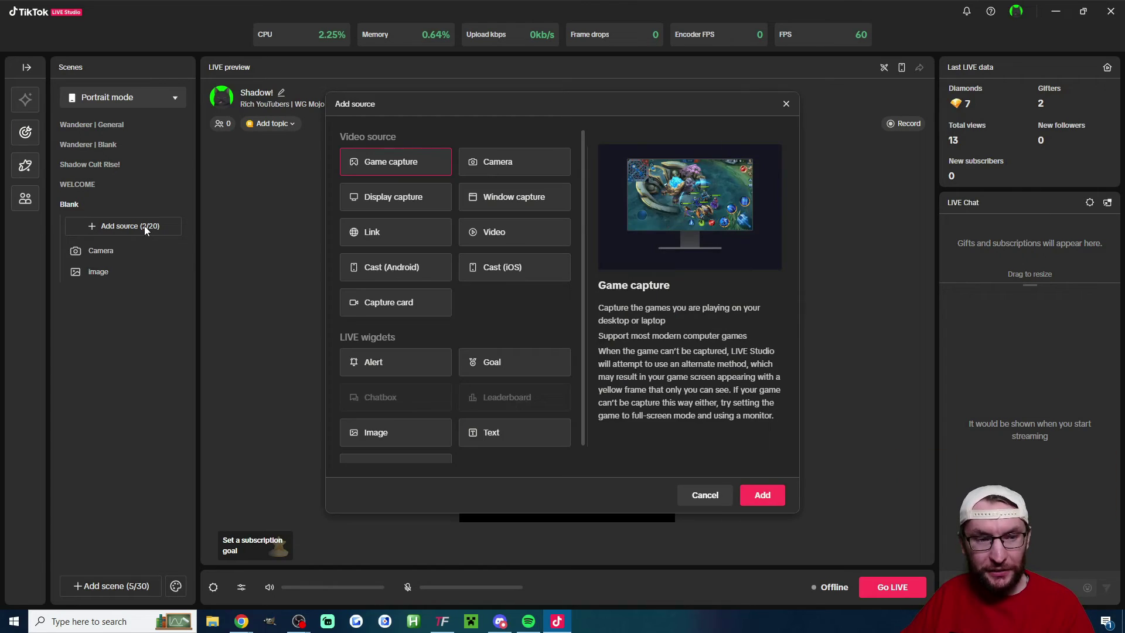
{"action": "left_click", "coordinate": [419, 237]}
{"action": "left_click", "coordinate": [760, 495]}
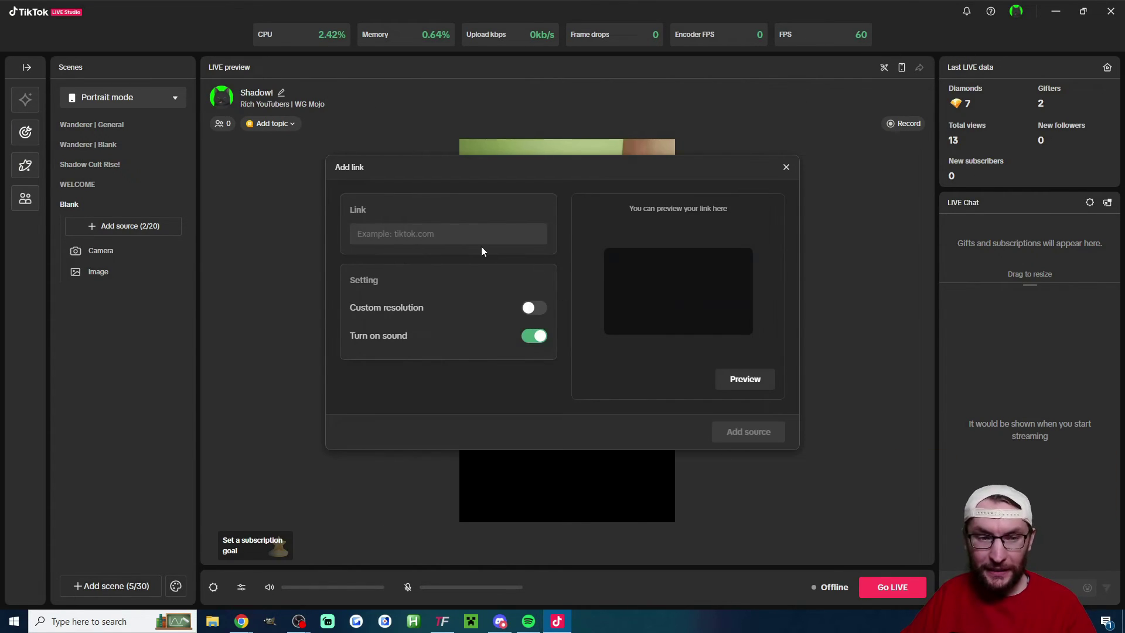
{"action": "left_click", "coordinate": [462, 234]}
{"action": "key", "text": "ctrl+v"}
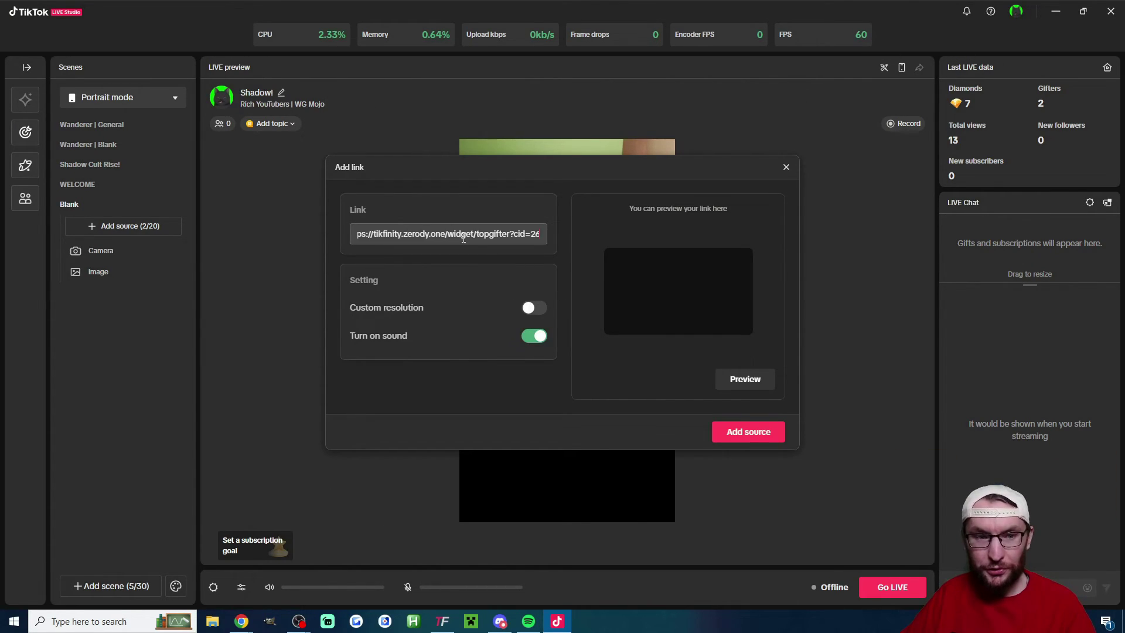
Enable custom resolution at 500 × 600 and add the link source to the Blank scene
{"action": "left_click", "coordinate": [534, 311]}
{"action": "double_click", "coordinate": [392, 336]}
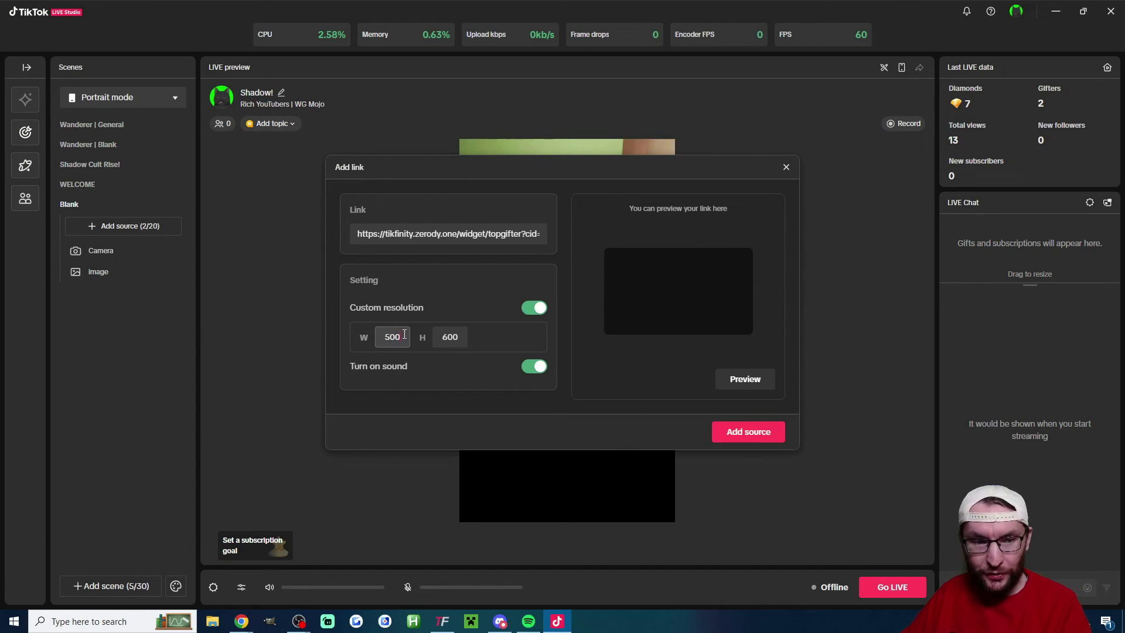
{"action": "left_click", "coordinate": [592, 359]}
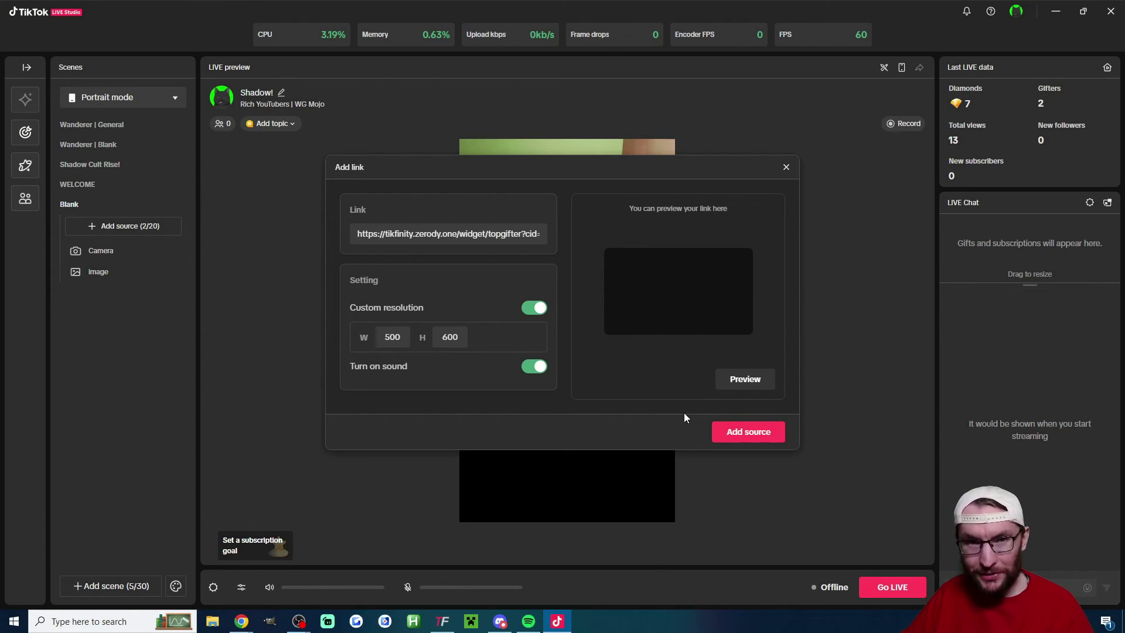
{"action": "left_click", "coordinate": [751, 433]}
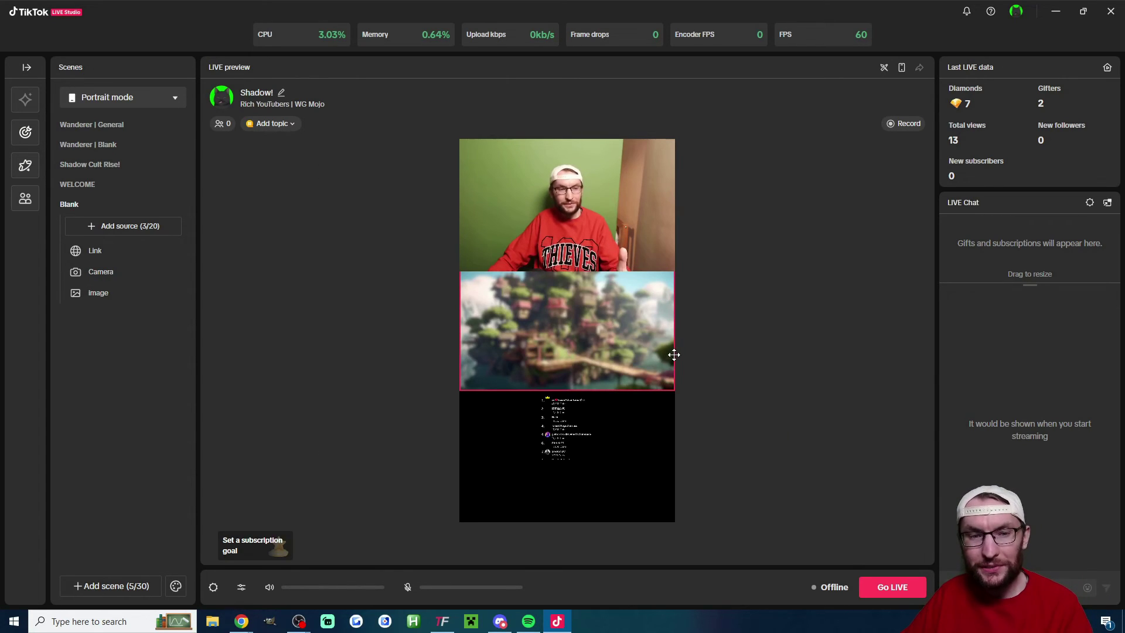
Rename the Link source to 'TikFinity Top Gifter'
{"action": "double_click", "coordinate": [97, 251]}
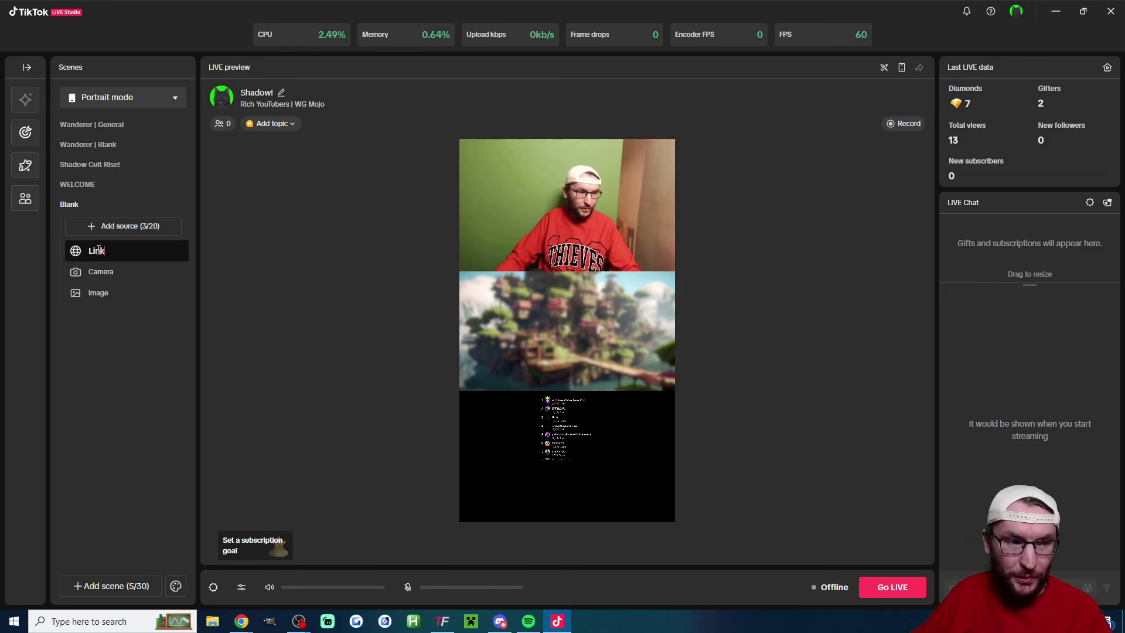
{"action": "type", "text": "TikFinity Top "}
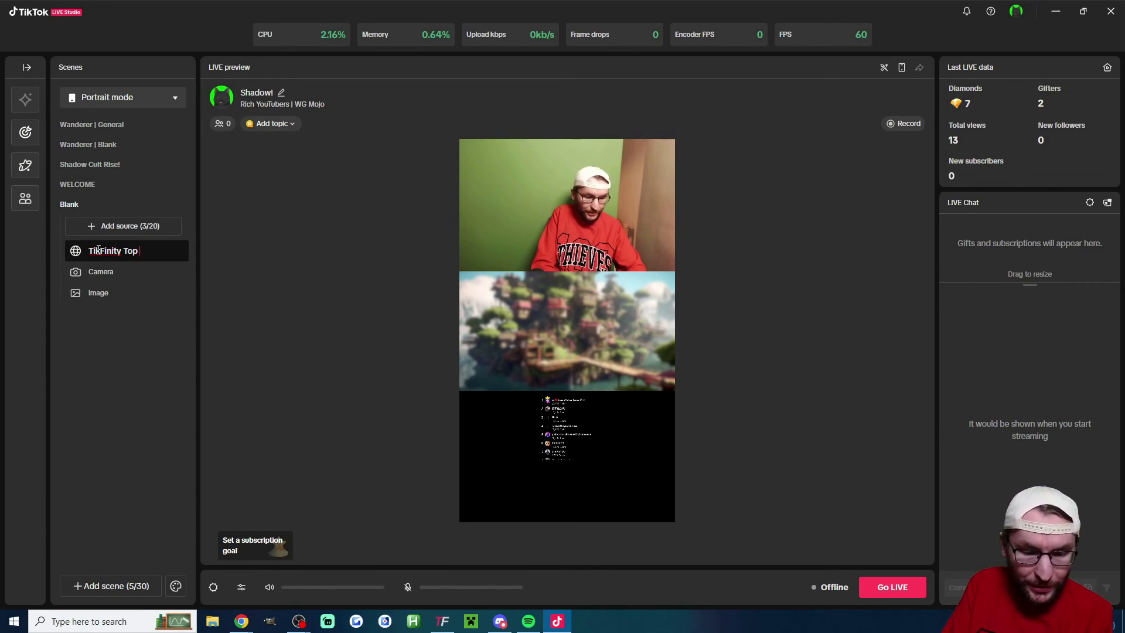
{"action": "type", "text": "Gifter"}
{"action": "key", "text": "Return"}
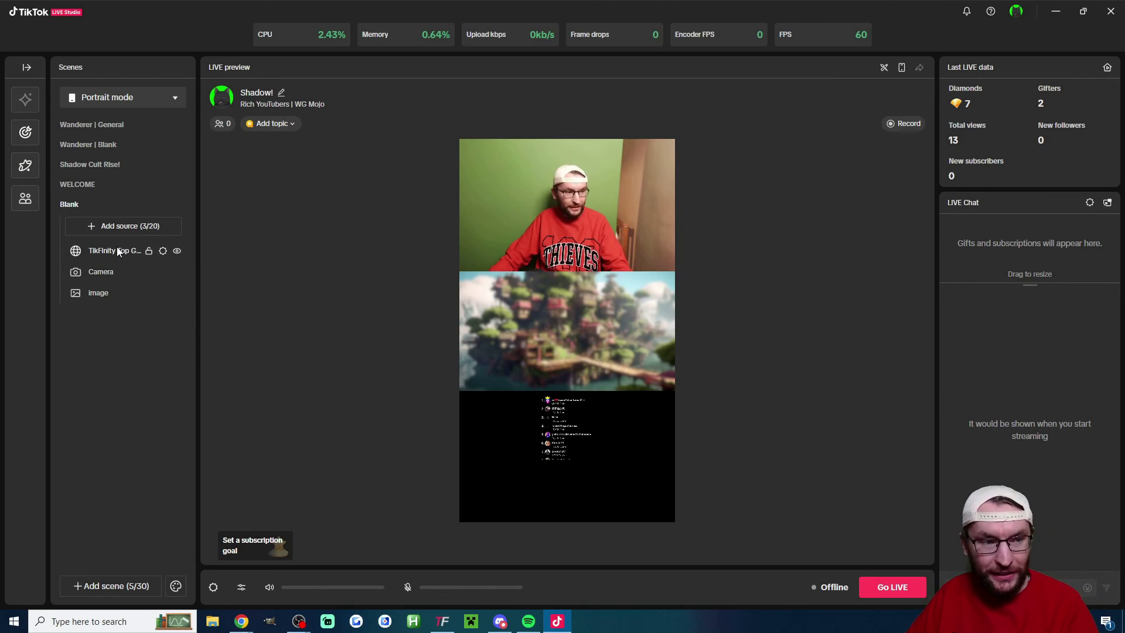
Move and enlarge the leaderboard into the canvas's bottom-right corner
{"action": "left_click", "coordinate": [117, 250]}
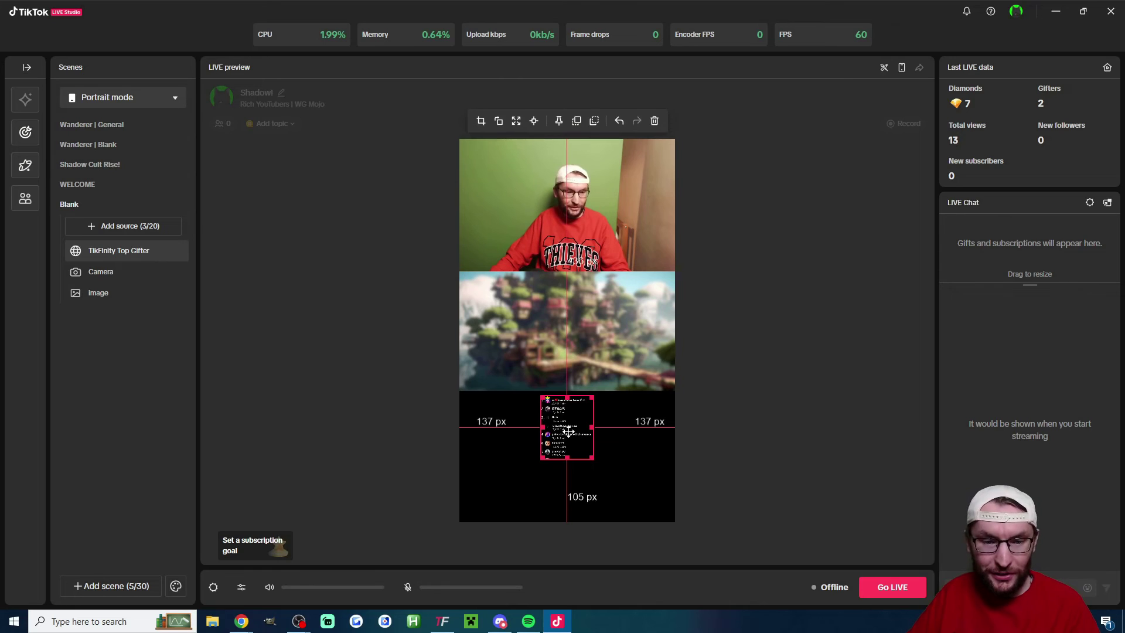
{"action": "left_click_drag", "start_coordinate": [568, 431], "coordinate": [566, 530]}
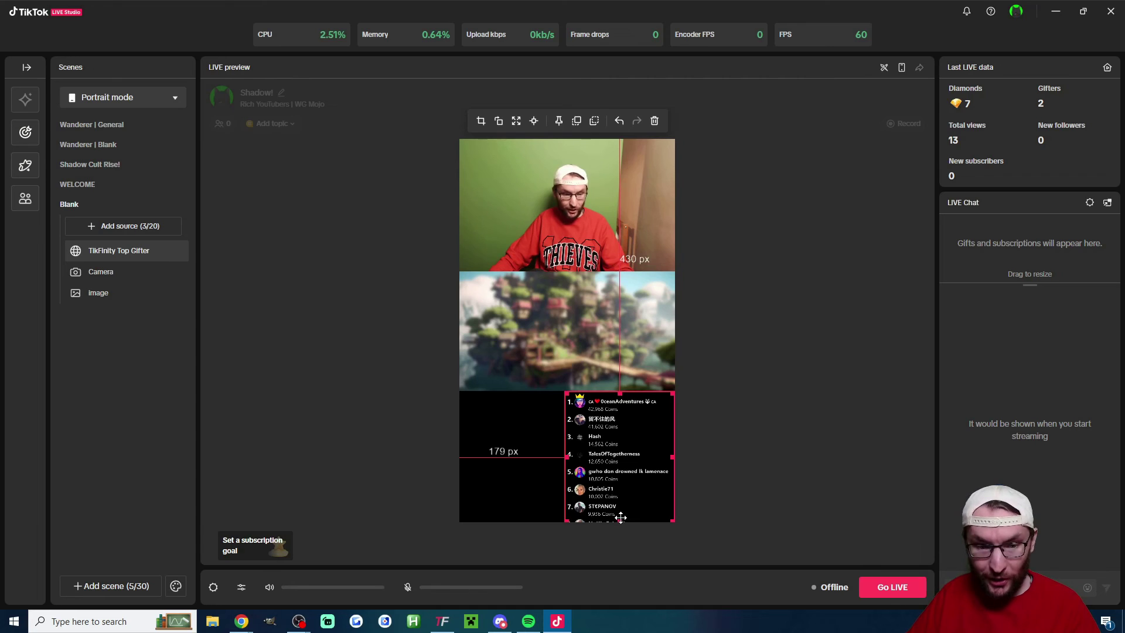
{"action": "left_click_drag", "start_coordinate": [621, 520], "coordinate": [620, 516]}
{"action": "left_click", "coordinate": [771, 508]}
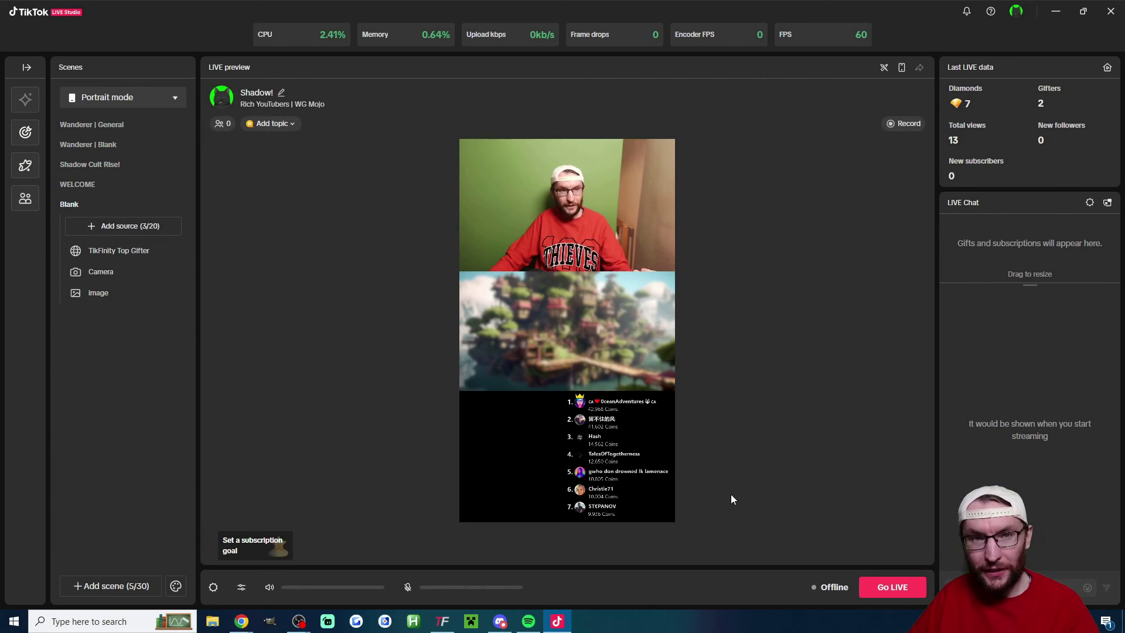
Open the Mobile preview to see the Top Gifters overlay as it appears on a phone
{"action": "left_click", "coordinate": [901, 67]}
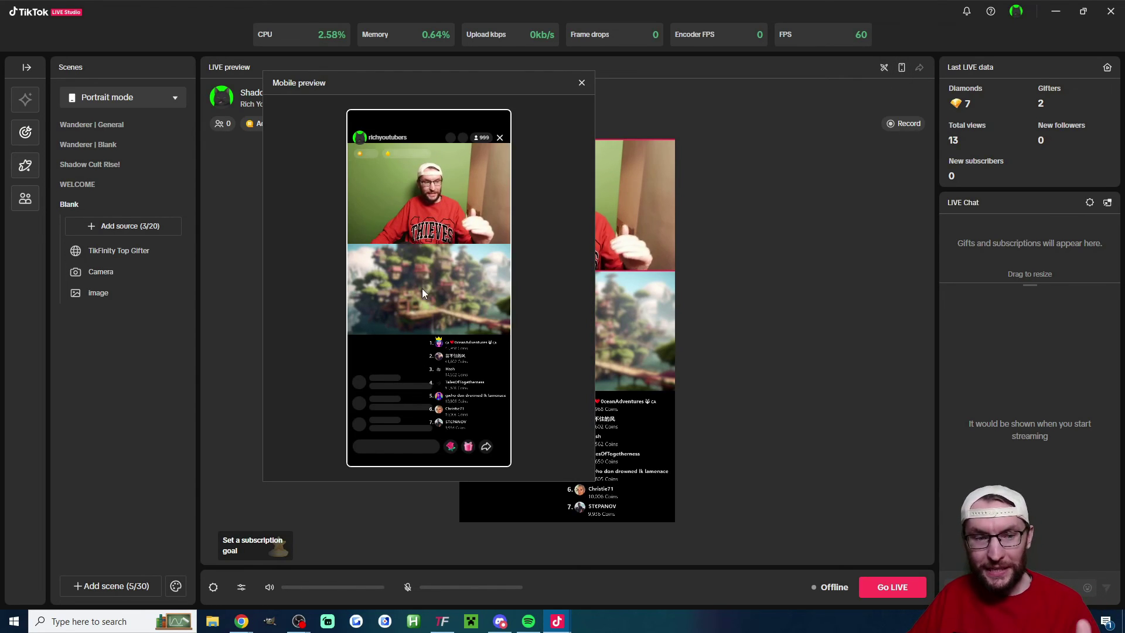